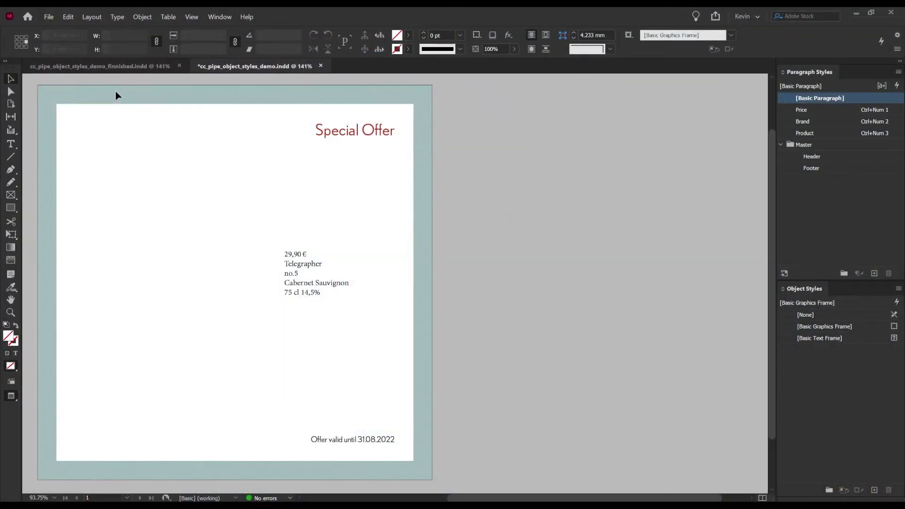
# - Check the finished sign's price box and bottle frame styles, then return to the working document
pyautogui.click(139, 62)
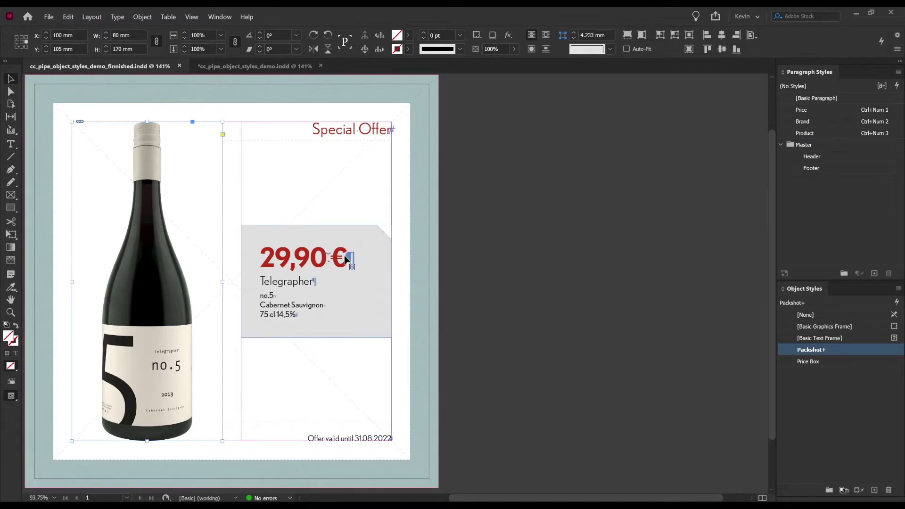
pyautogui.click(346, 259)
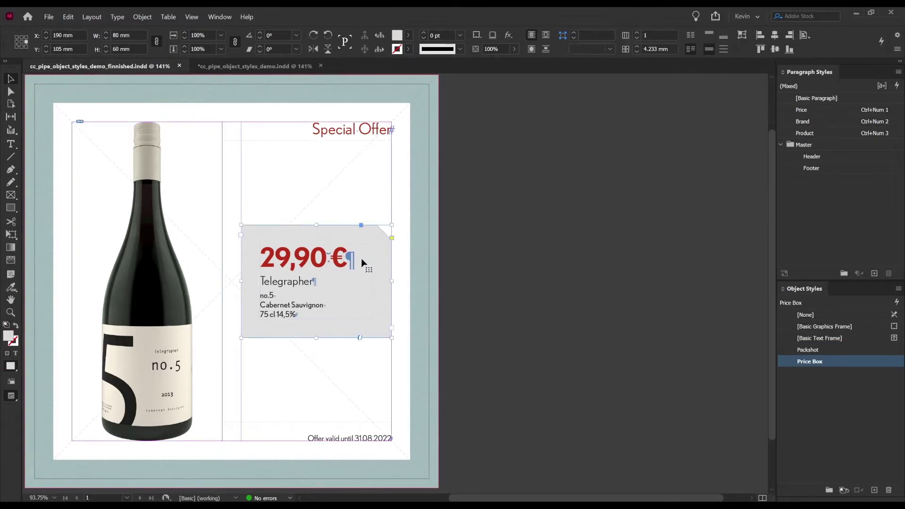
pyautogui.click(160, 236)
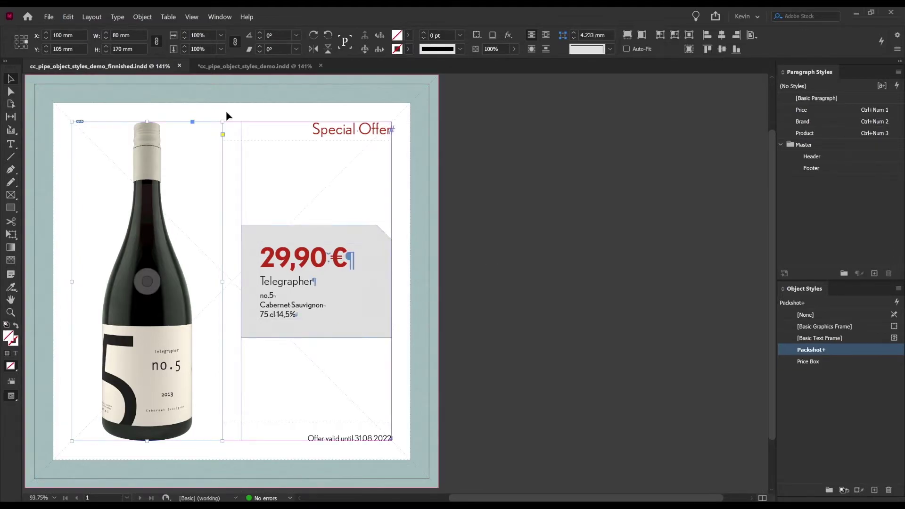
pyautogui.click(255, 66)
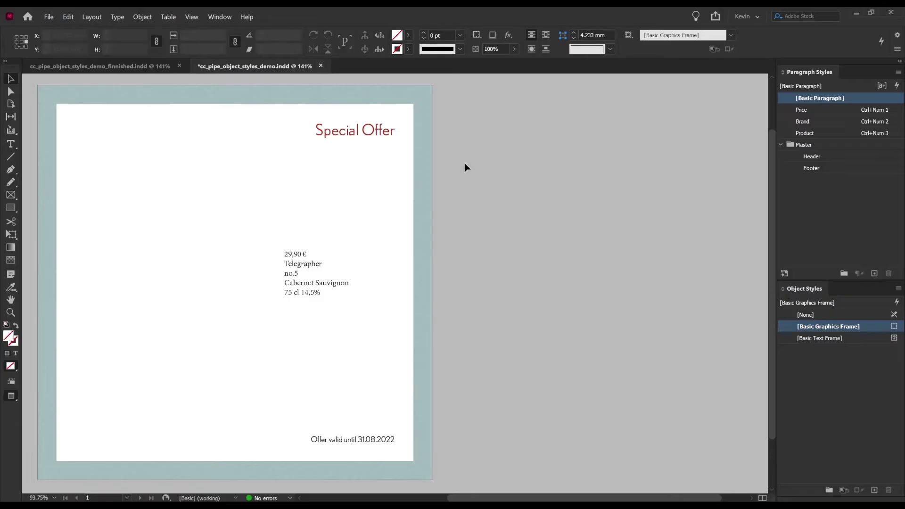
# - Show the Object Styles panel and create a new object style named 'Price Box'
pyautogui.click(220, 18)
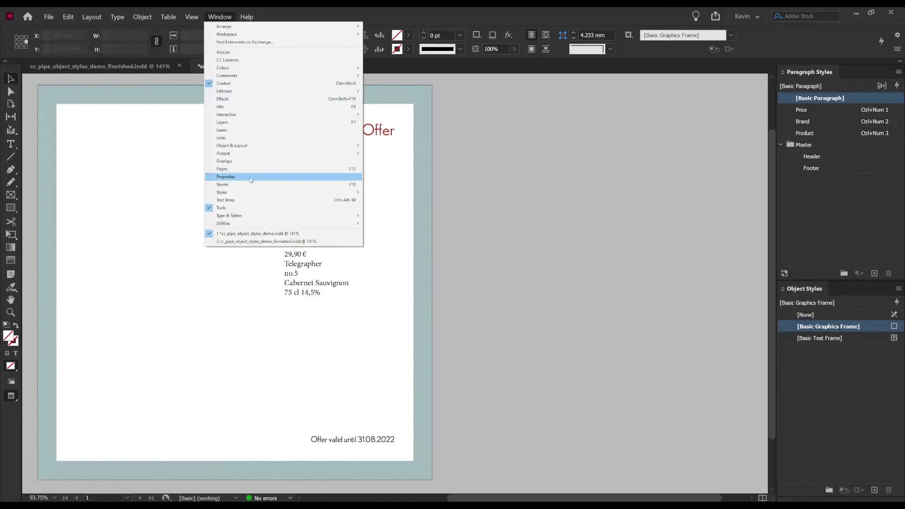
pyautogui.moveTo(249, 193)
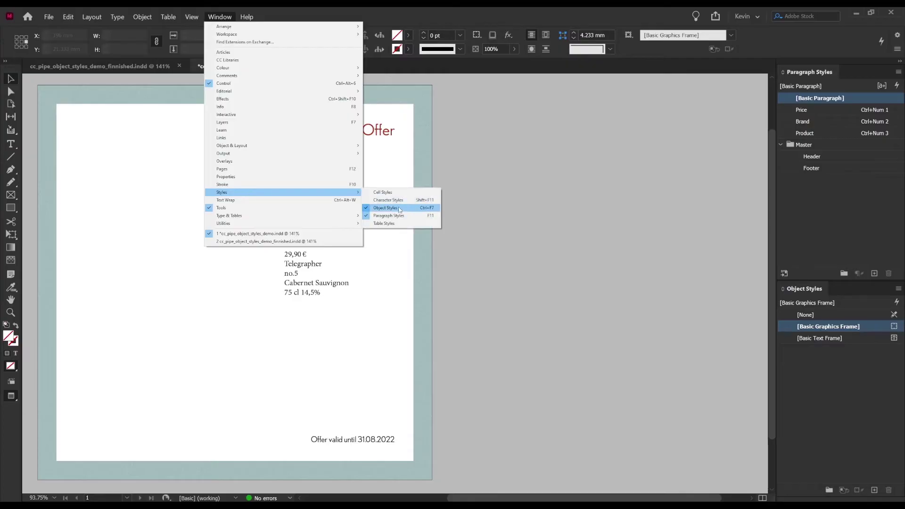
pyautogui.click(471, 212)
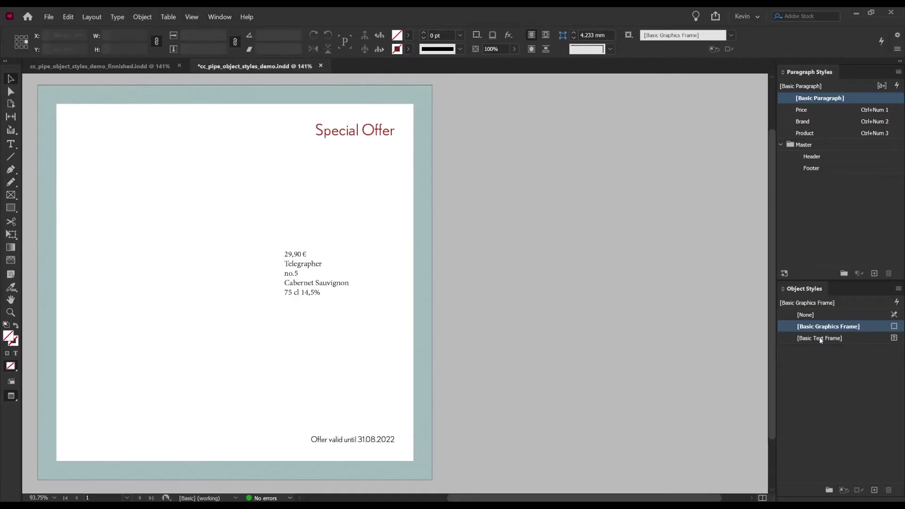
pyautogui.click(874, 490)
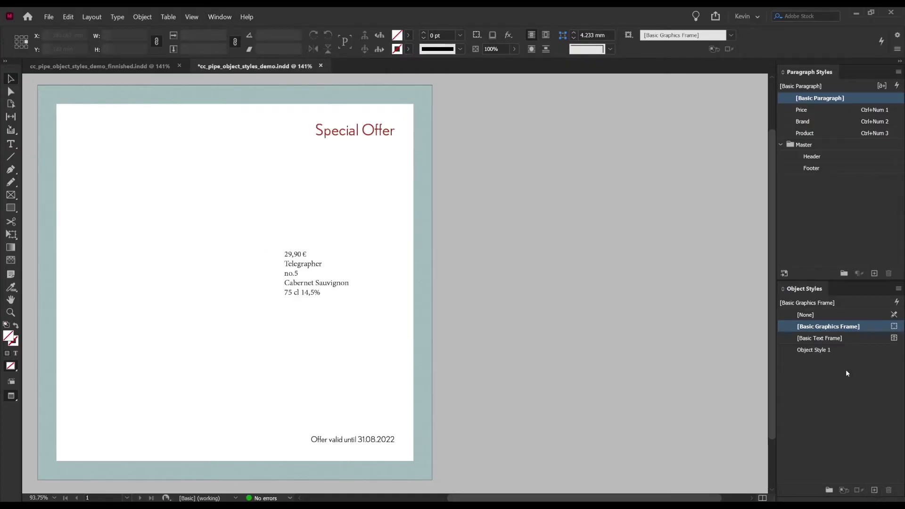
pyautogui.click(830, 351)
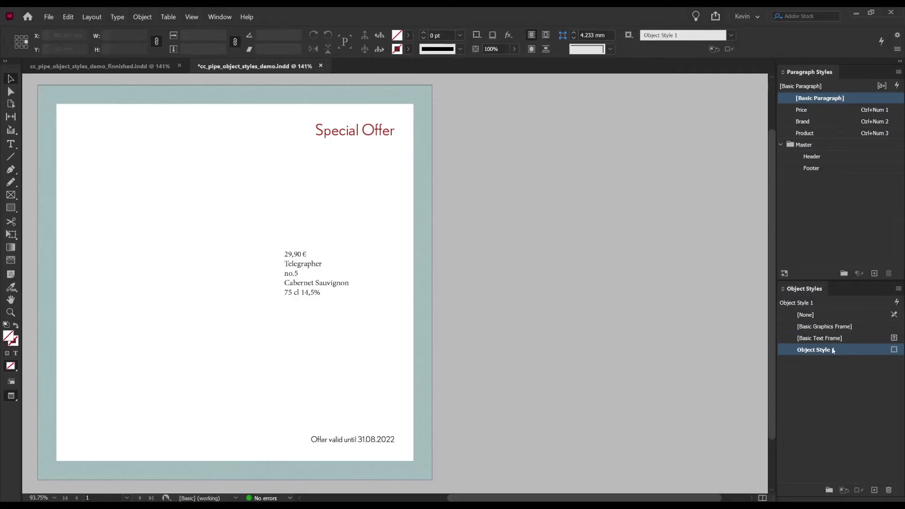
pyautogui.click(832, 349)
pyautogui.write('Price Box')
pyautogui.press('Return')
# - Apply Price Box to the price text frame and open its style options
pyautogui.click(313, 286)
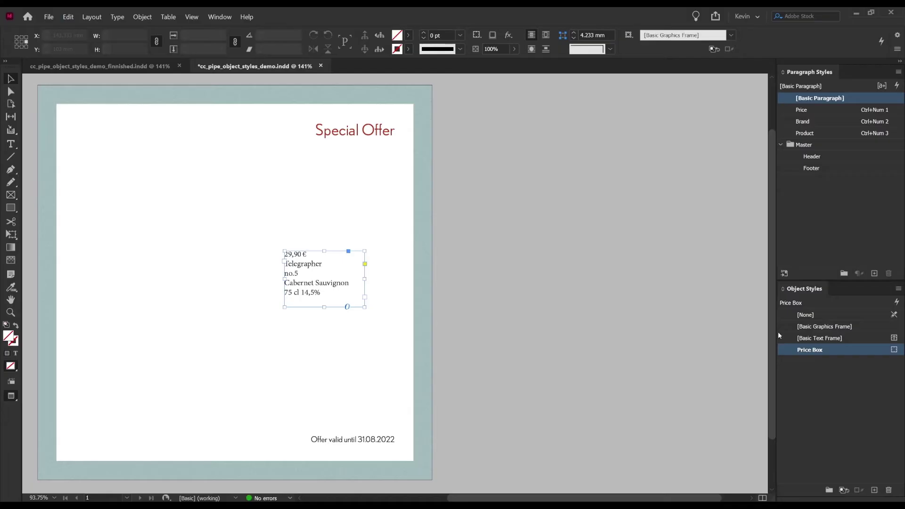
pyautogui.click(805, 351)
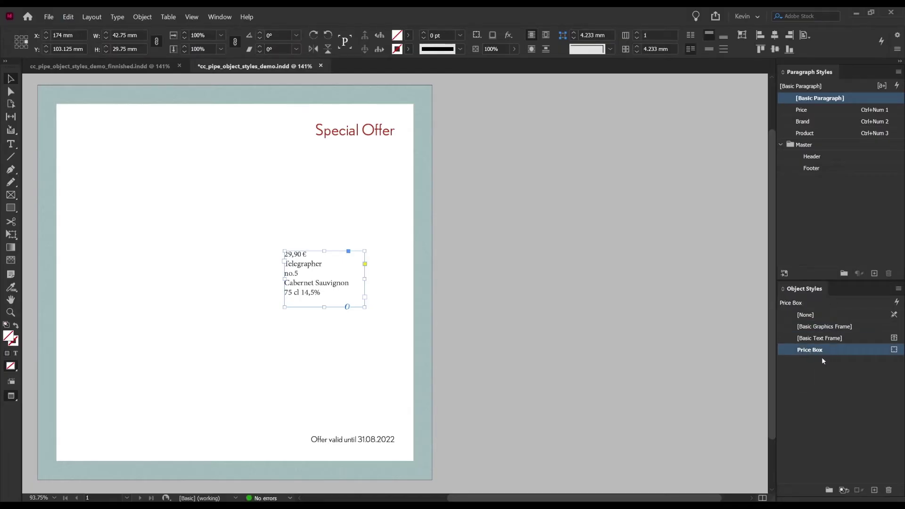
pyautogui.click(842, 349)
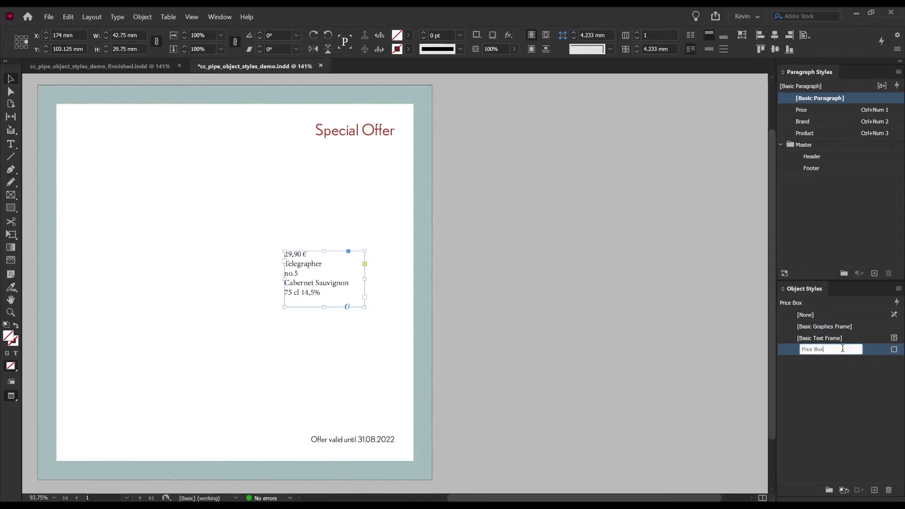
pyautogui.click(883, 354)
pyautogui.doubleClick(881, 355)
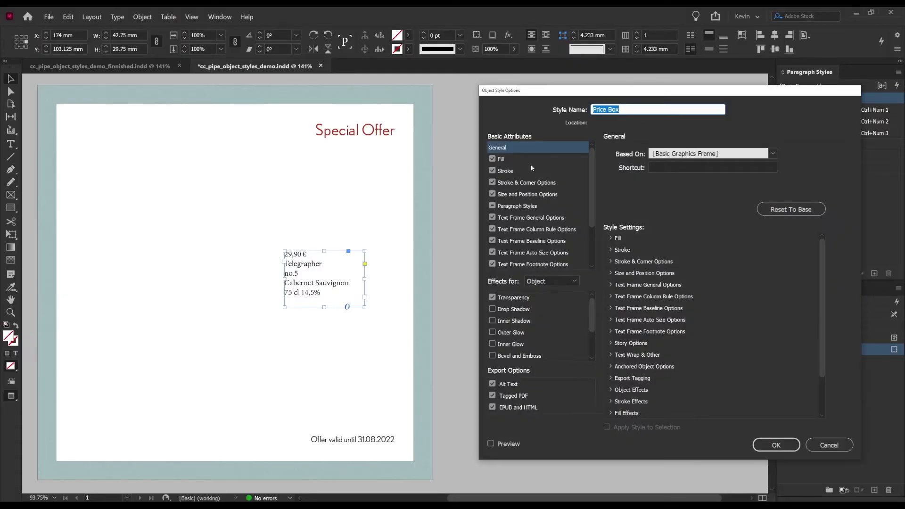
# - Review the Fill, Stroke & Corner Options and Paragraph Styles sections of Price Box
pyautogui.scroll(-2, 530, 163)
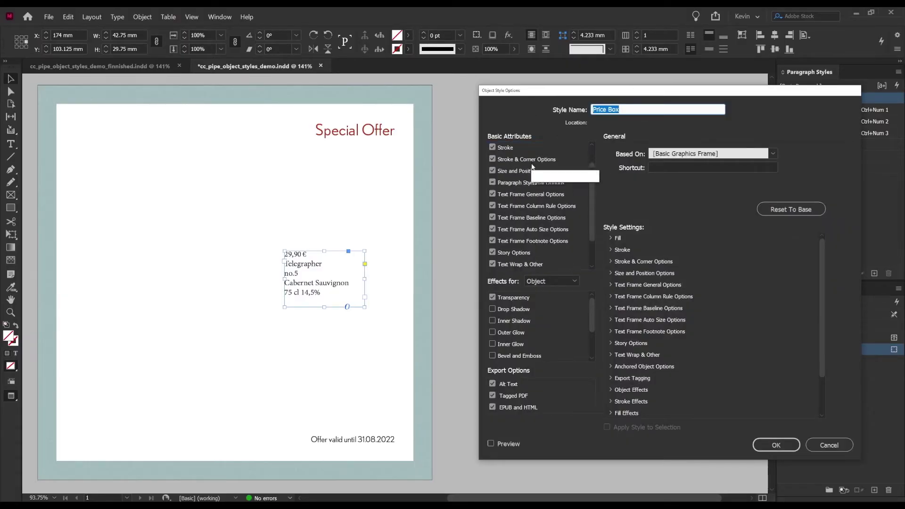
pyautogui.scroll(2, 529, 220)
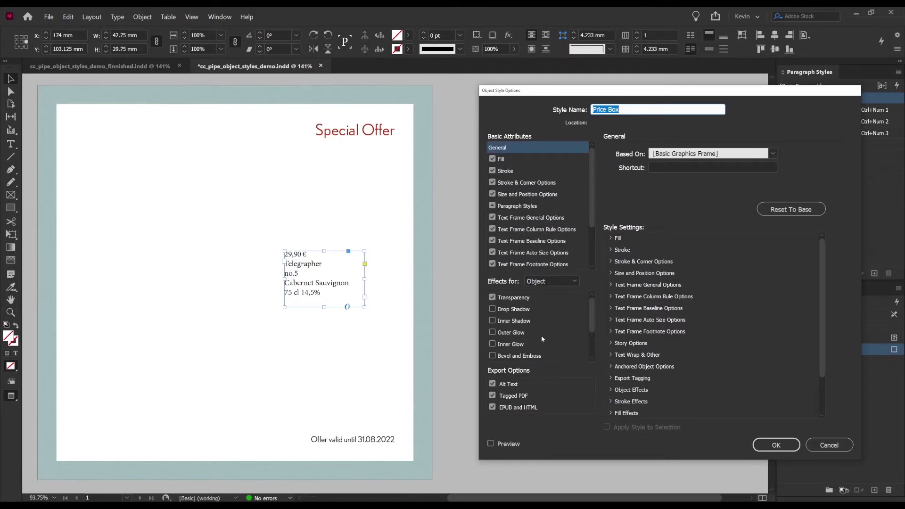
pyautogui.click(501, 158)
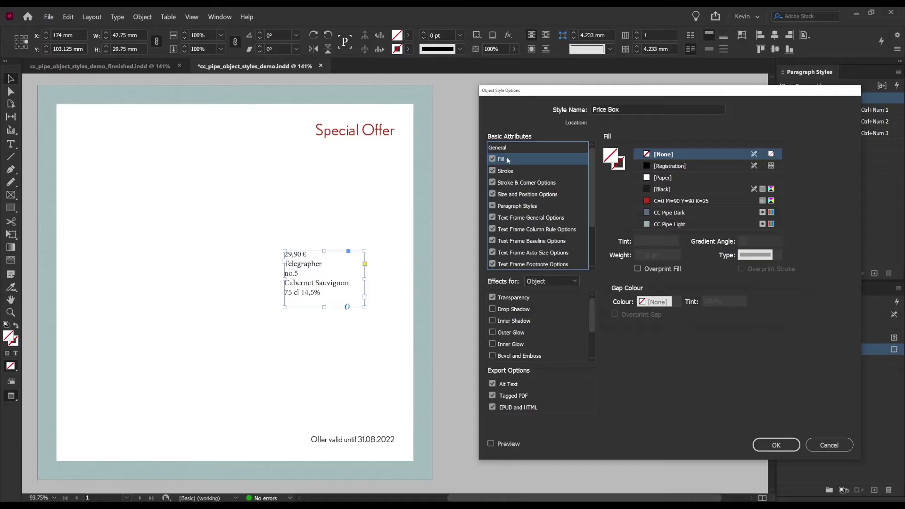
pyautogui.click(517, 187)
pyautogui.click(526, 208)
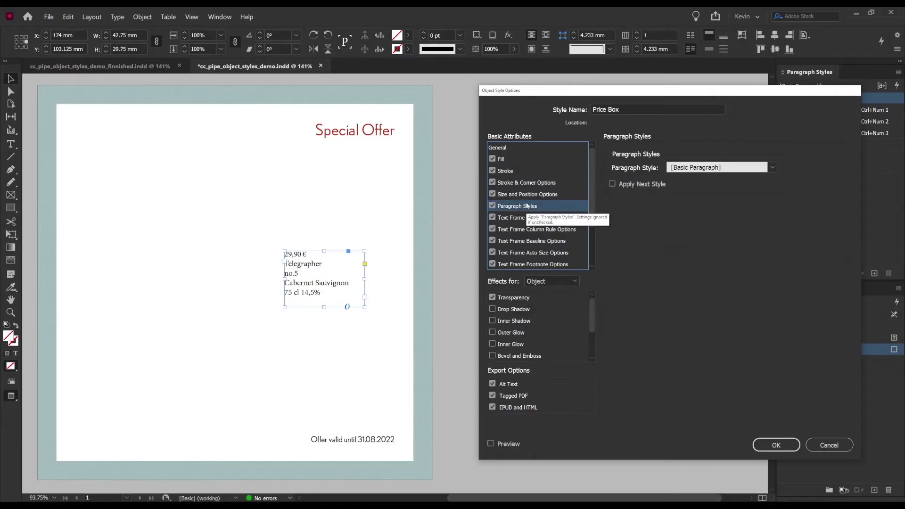
pyautogui.click(513, 148)
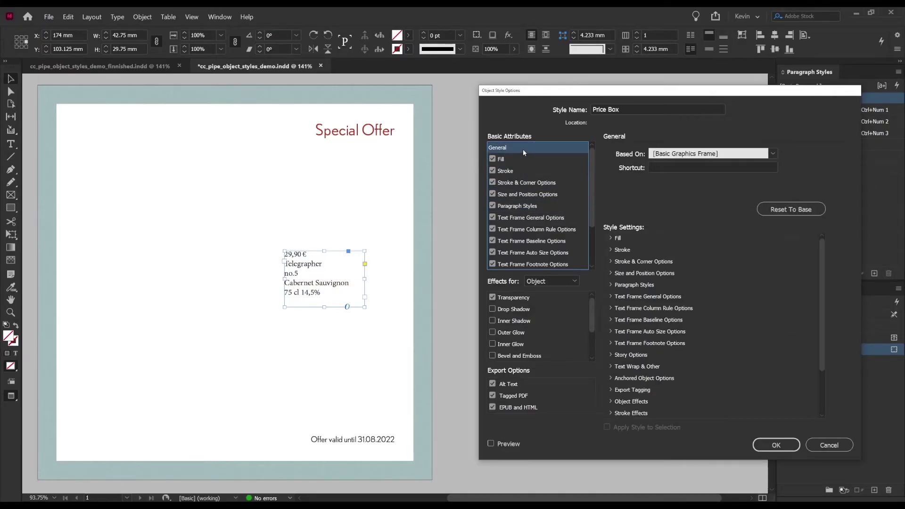
# - Turn on Preview and enable the style's Fill attribute, still at [None]
pyautogui.click(492, 159)
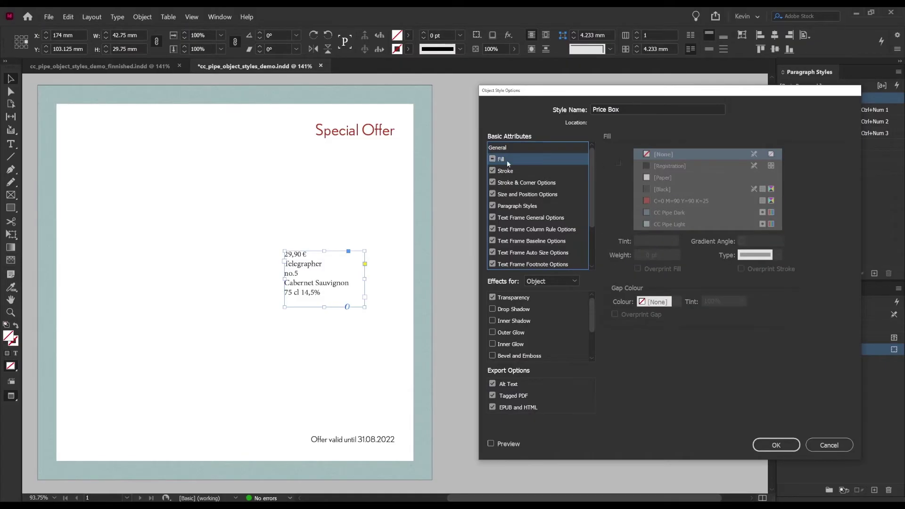
pyautogui.click(521, 162)
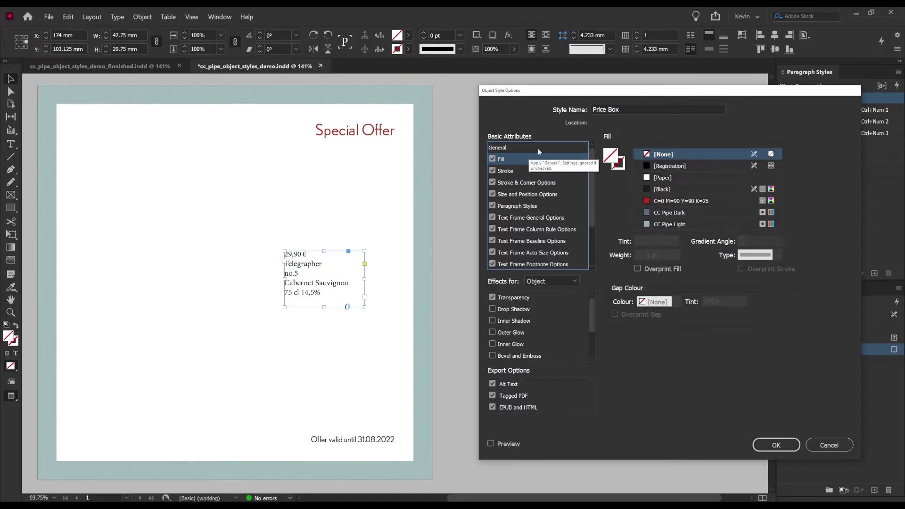
pyautogui.click(503, 162)
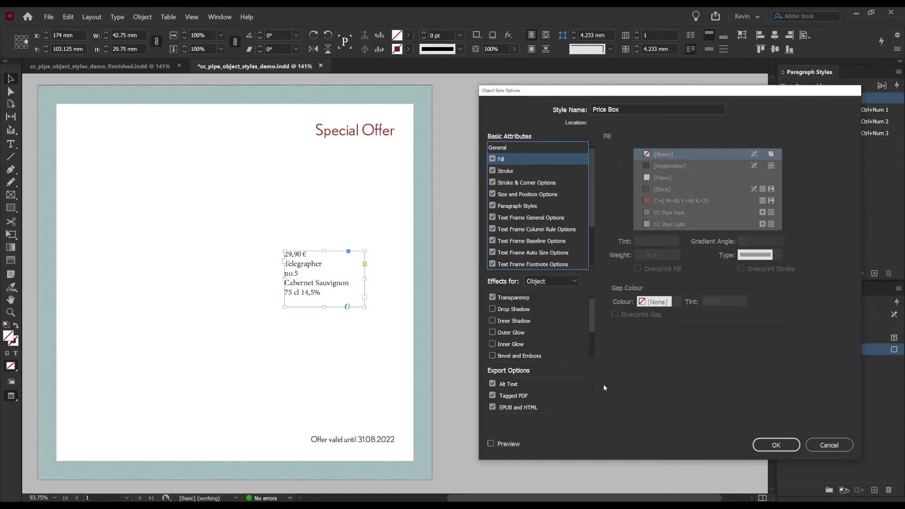
pyautogui.click(506, 445)
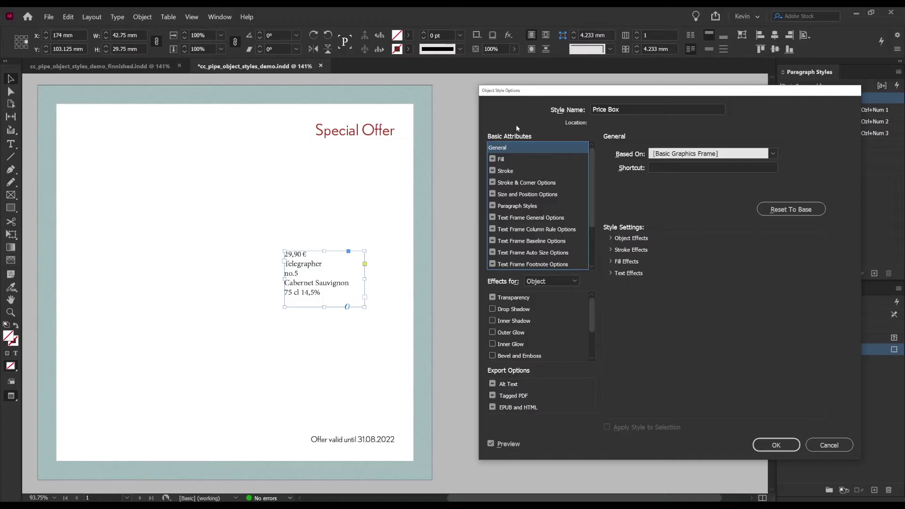
pyautogui.click(508, 157)
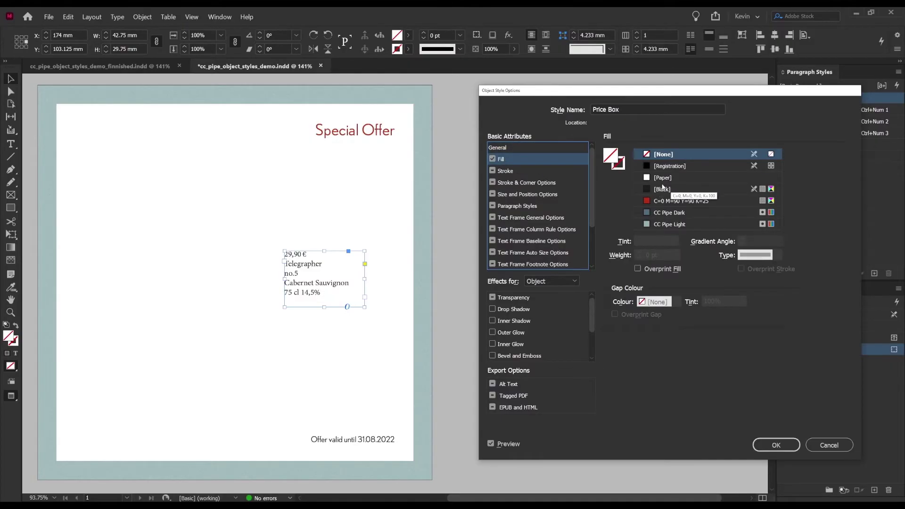
# - Set the Price Box fill to [Black] at a 20% tint
pyautogui.click(670, 190)
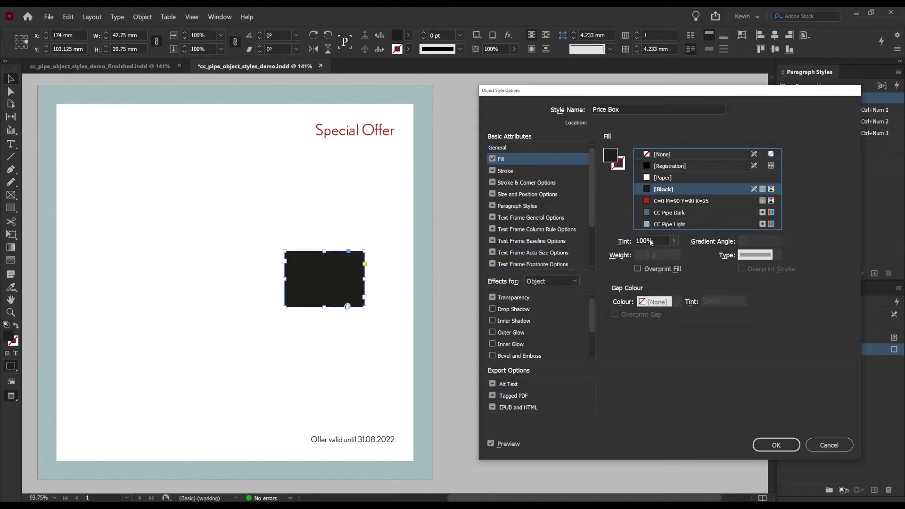
pyautogui.press('Tab')
pyautogui.write('20')
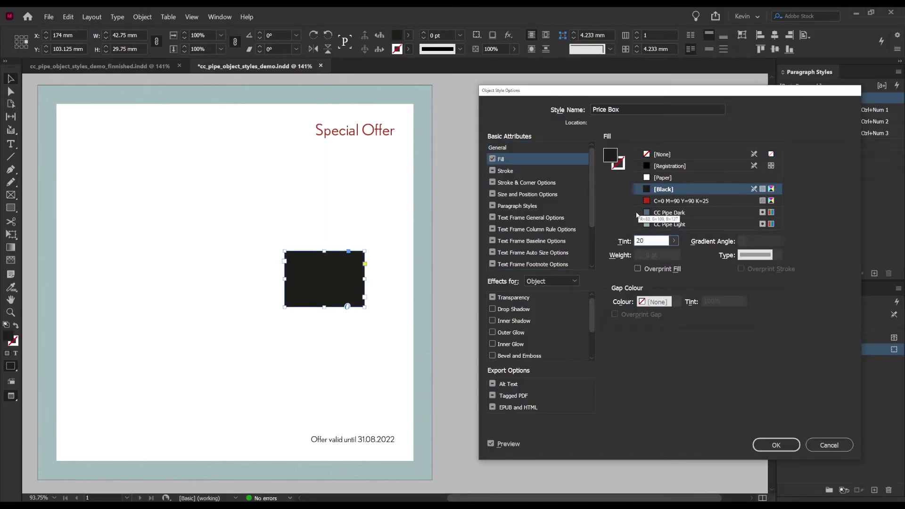
pyautogui.press('Tab')
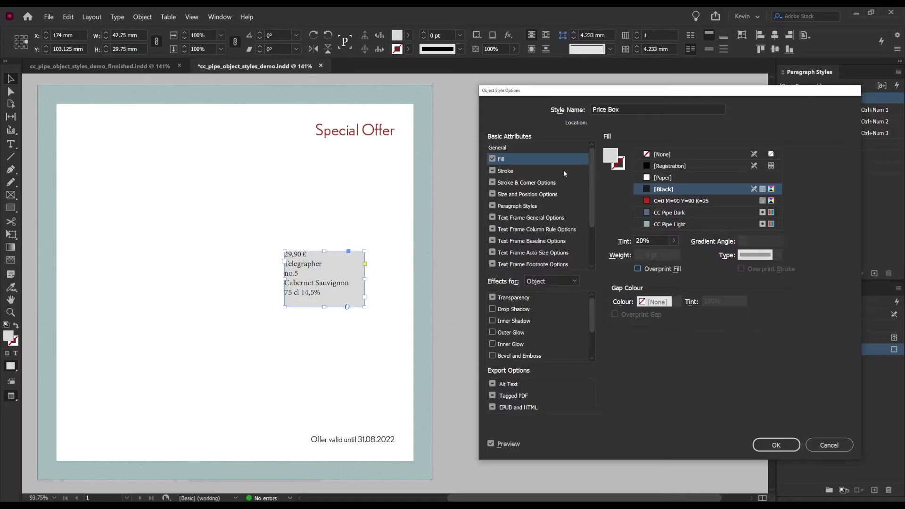
# - Unlink the corners and give only the top-right corner an 8 mm bevel
pyautogui.click(541, 184)
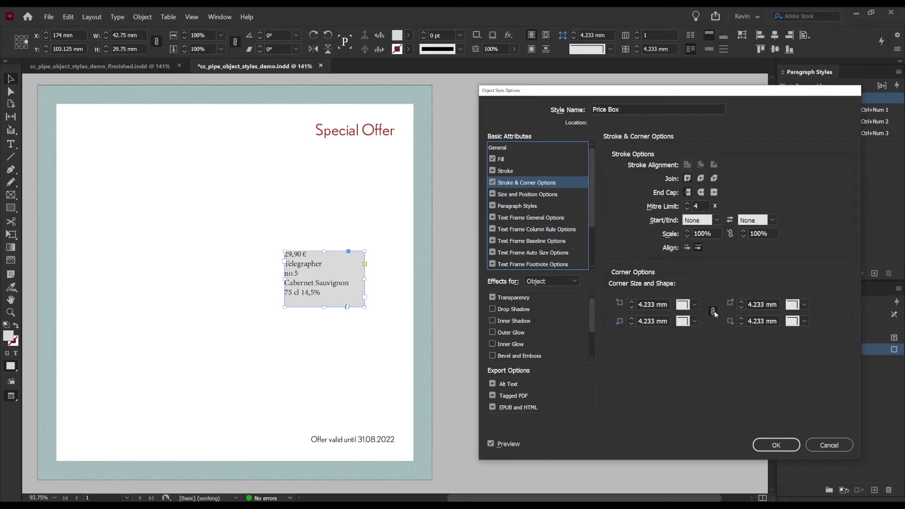
pyautogui.click(713, 312)
pyautogui.click(801, 304)
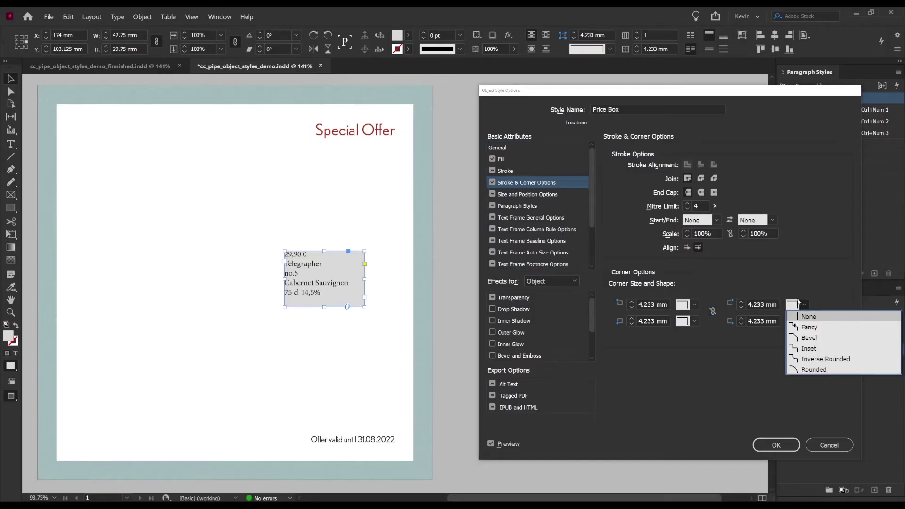
pyautogui.click(815, 339)
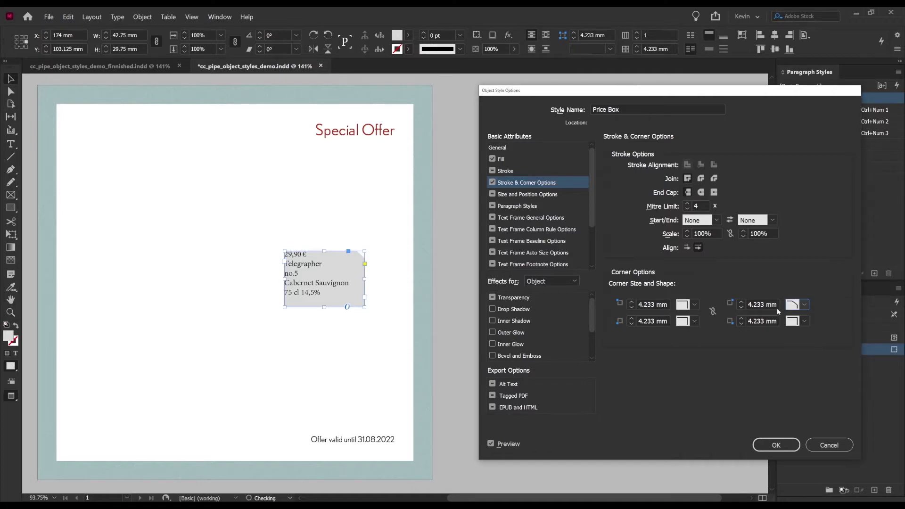
pyautogui.doubleClick(762, 304)
pyautogui.write('8')
pyautogui.press('Tab')
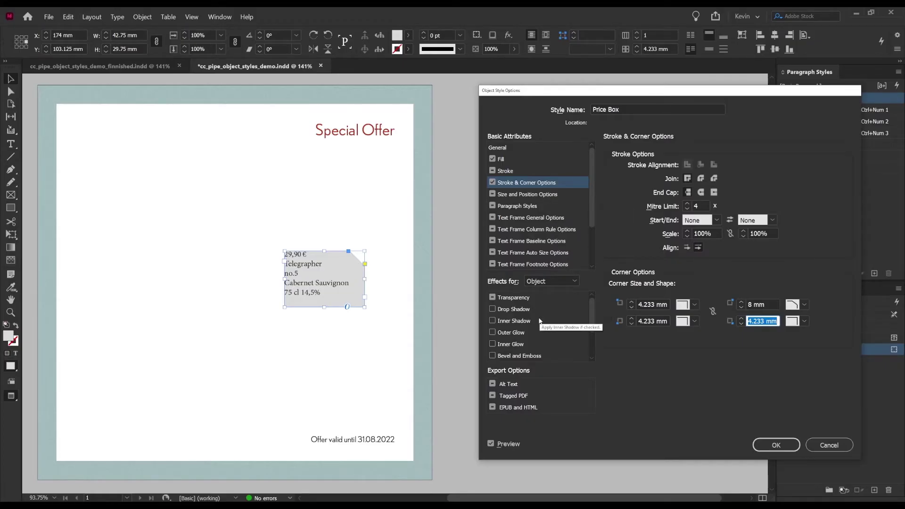
# - Add an inner glow with 100% noise, centre source and 0 mm size
pyautogui.click(507, 344)
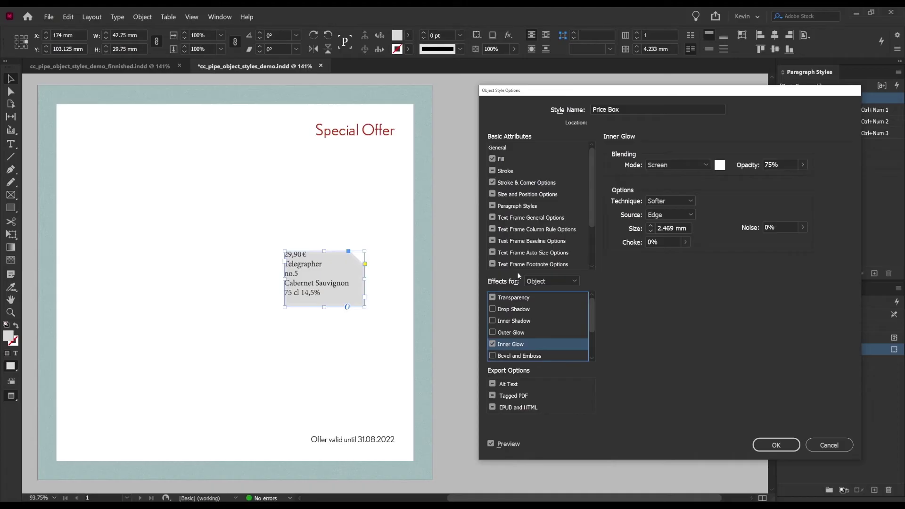
pyautogui.click(547, 281)
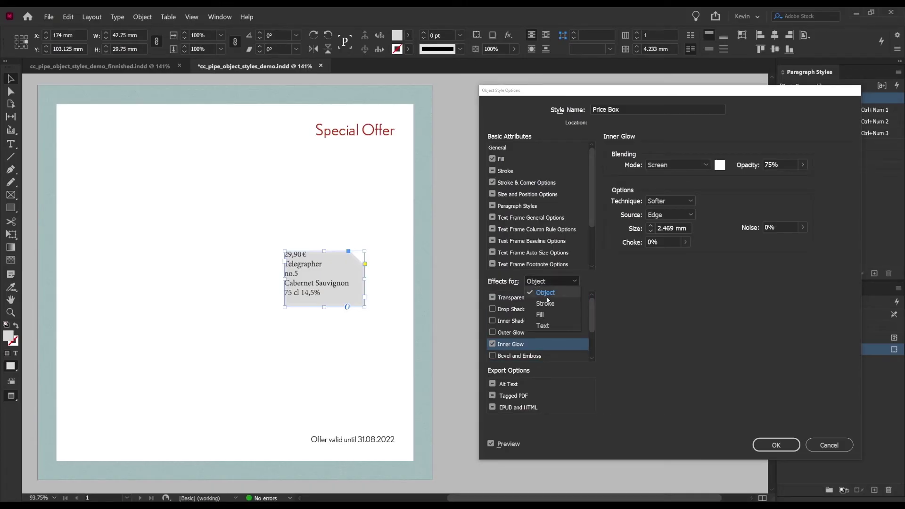
pyautogui.press('Down')
pyautogui.press('Down')
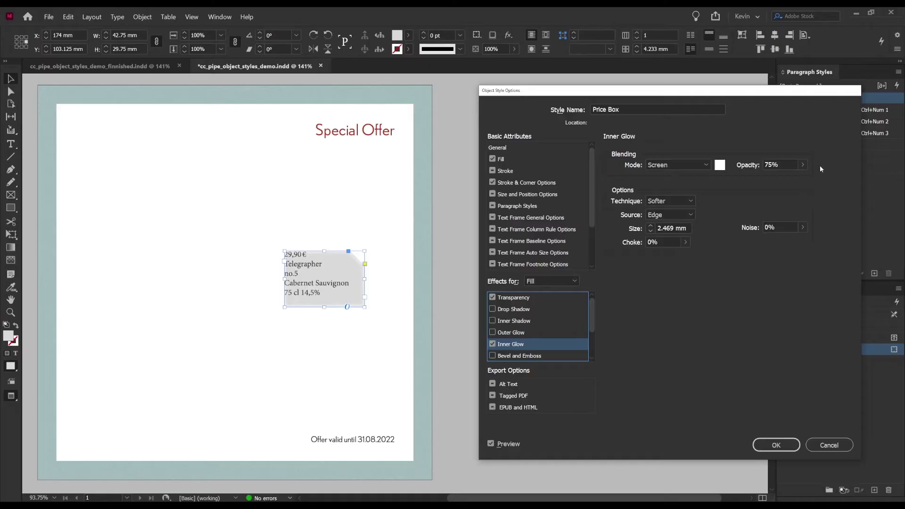
pyautogui.moveTo(804, 228); pyautogui.dragTo(802, 244)
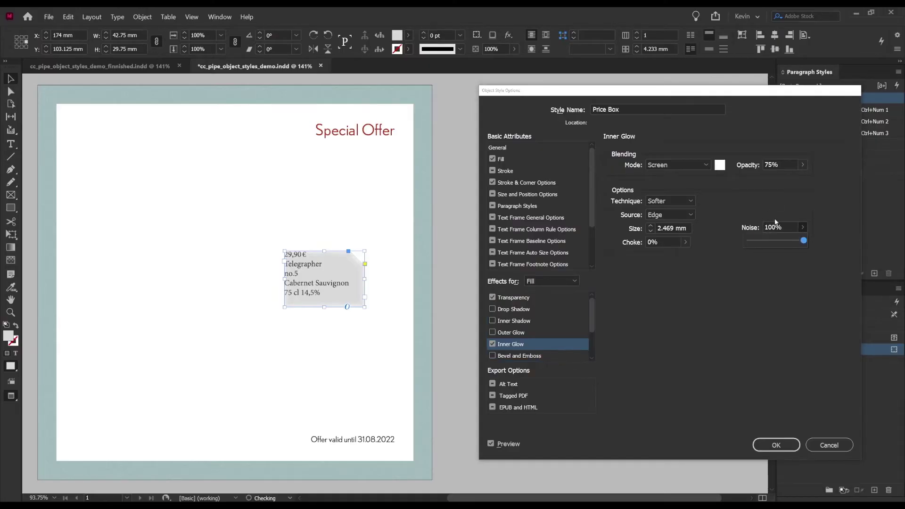
pyautogui.click(668, 215)
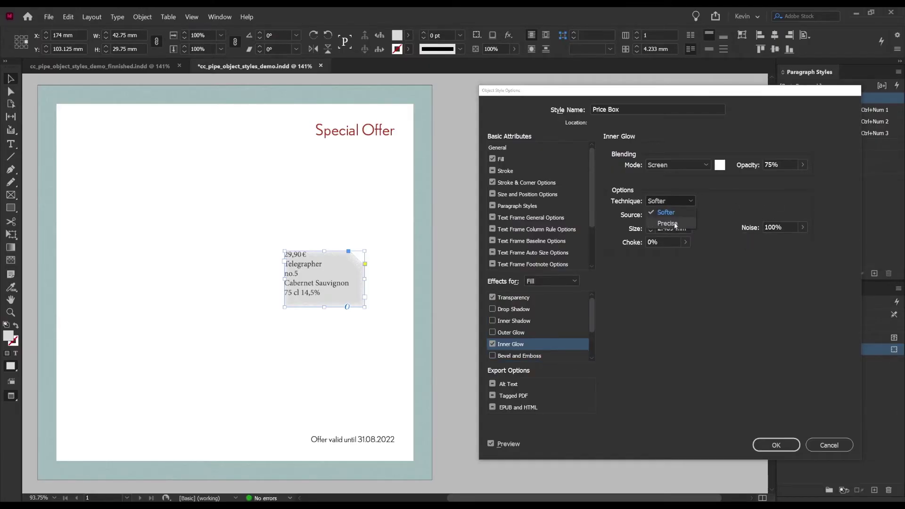
pyautogui.click(666, 226)
pyautogui.press('Tab')
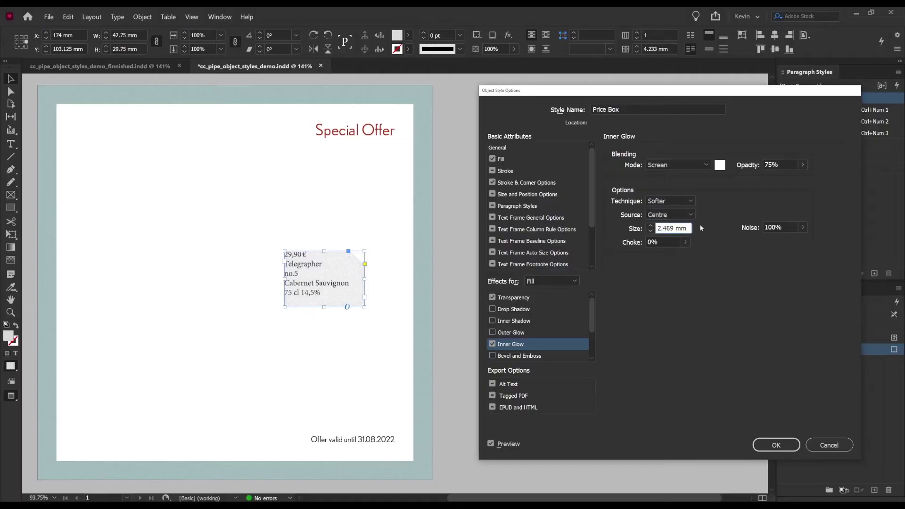
pyautogui.write('0')
# - Lower the inner glow opacity to 20%
pyautogui.click(802, 165)
pyautogui.moveTo(790, 177); pyautogui.dragTo(773, 178)
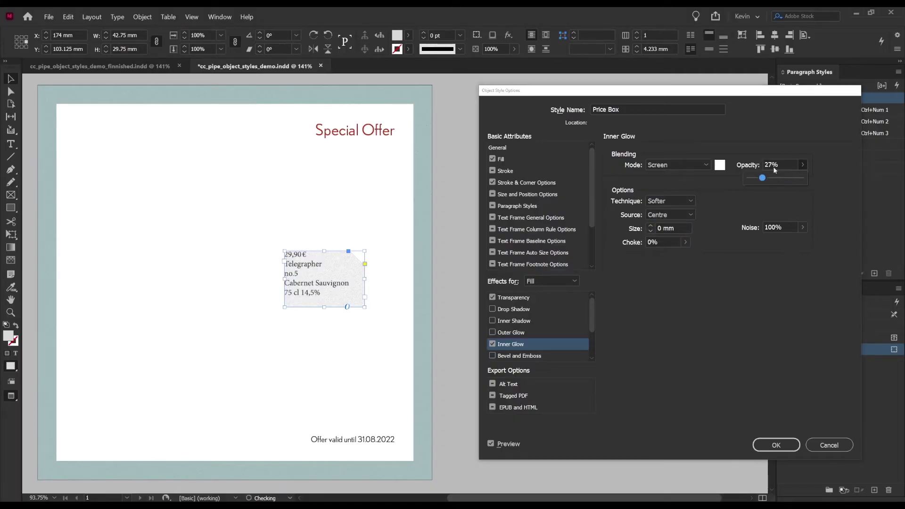
pyautogui.doubleClick(772, 165)
pyautogui.write('20')
pyautogui.press('Tab')
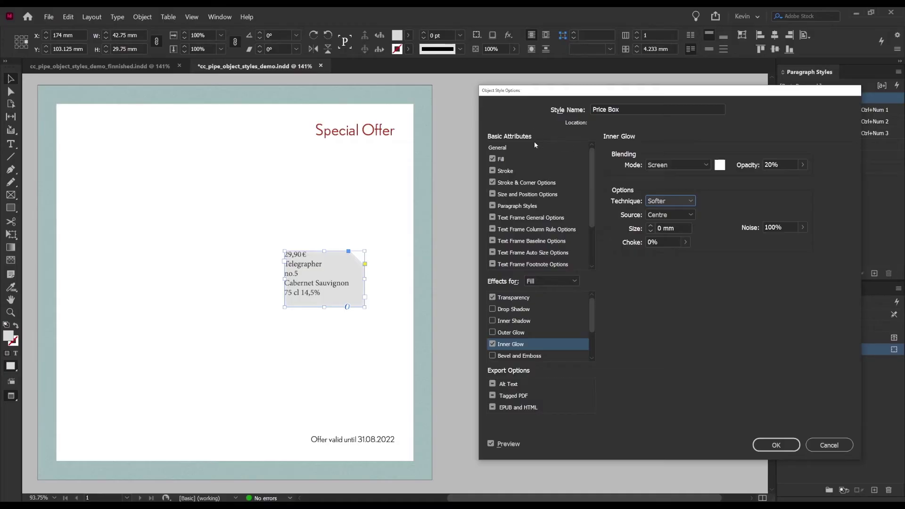
pyautogui.click(530, 194)
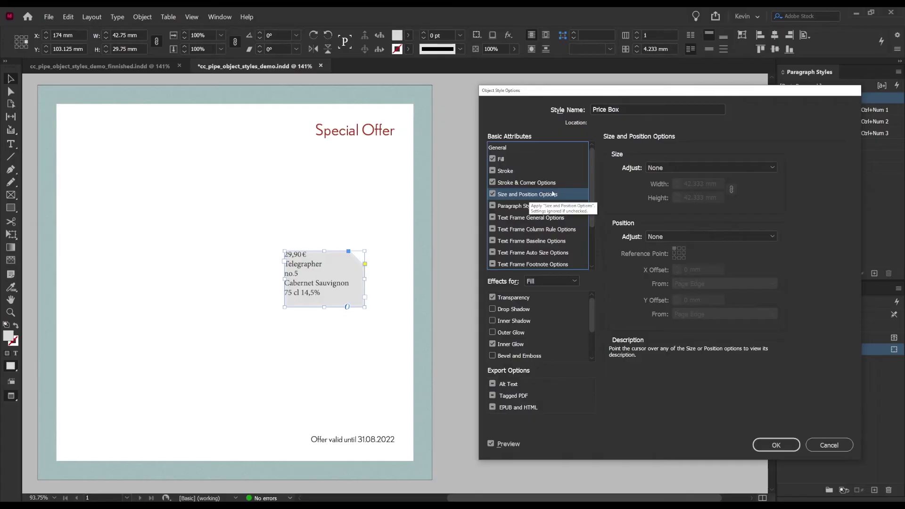
# - Have Price Box adjust the width only, fixed at 80 mm
pyautogui.click(655, 169)
pyautogui.click(666, 190)
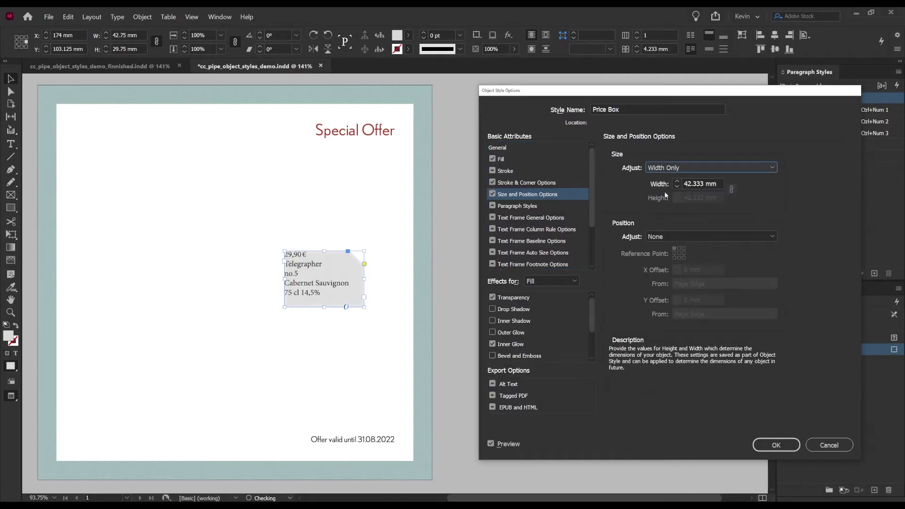
pyautogui.press('Tab')
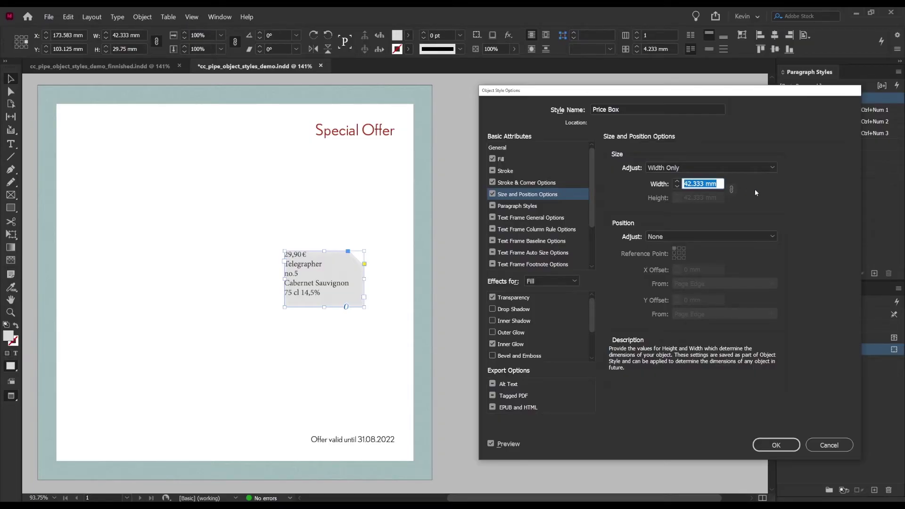
pyautogui.write('80')
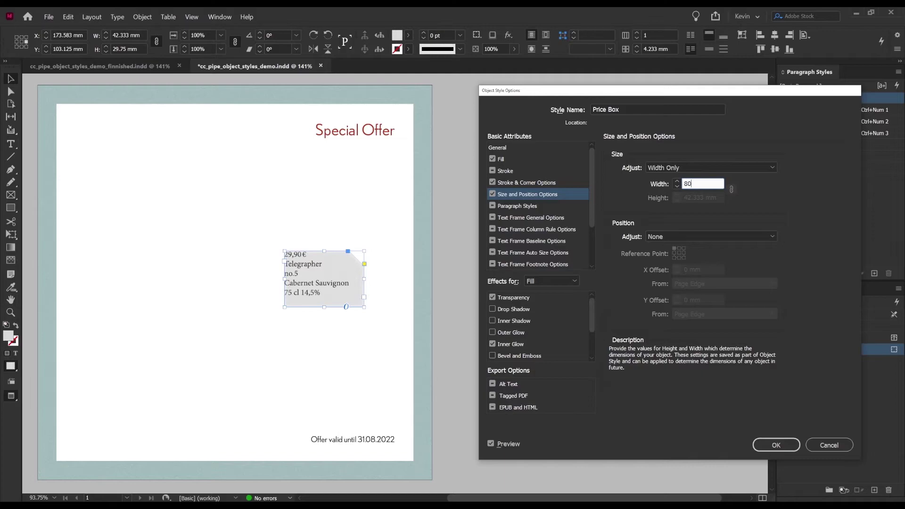
# - Fix the frame position at X 110 mm and Y 105 mm from the page edge
pyautogui.click(670, 239)
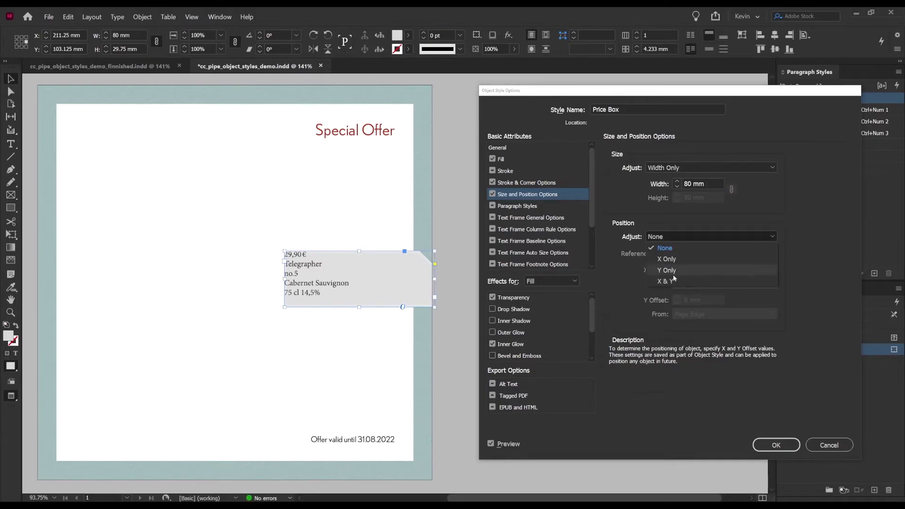
pyautogui.click(665, 281)
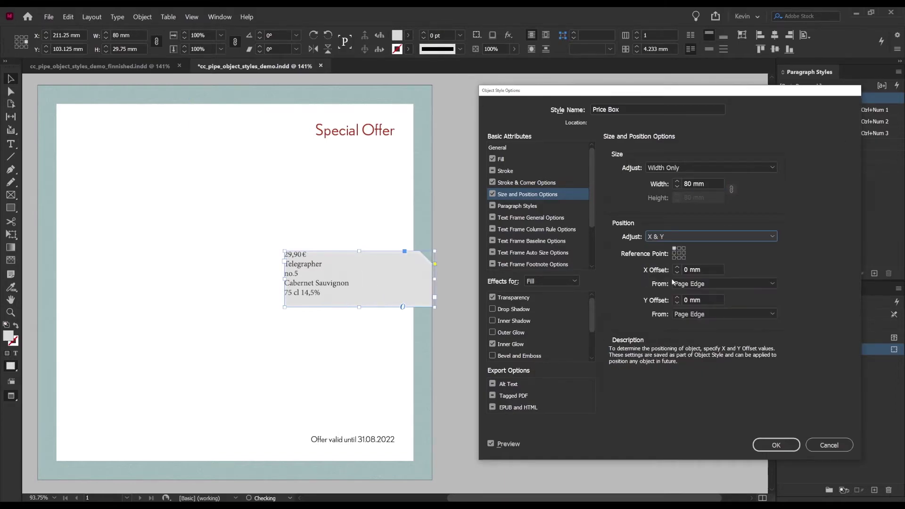
pyautogui.click(679, 255)
pyautogui.click(696, 269)
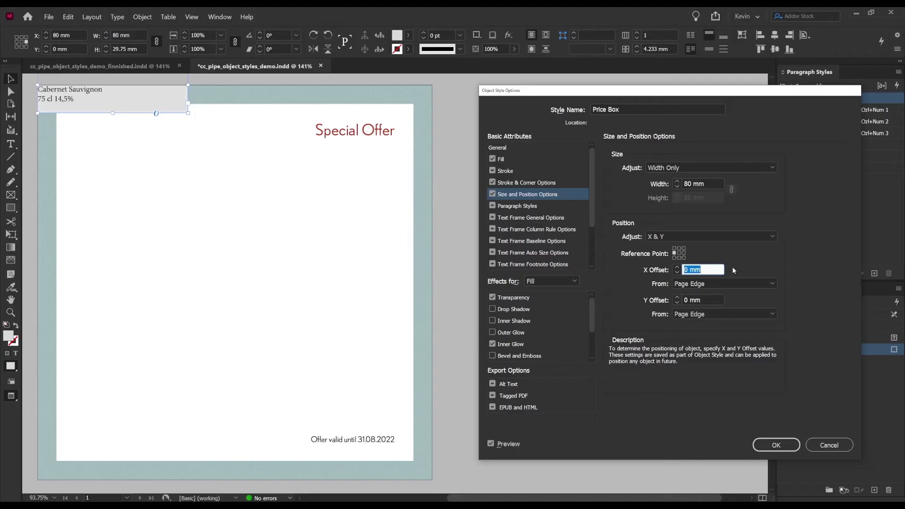
pyautogui.write('1')
pyautogui.write('10')
pyautogui.press('Tab')
pyautogui.press('Tab')
pyautogui.write('105')
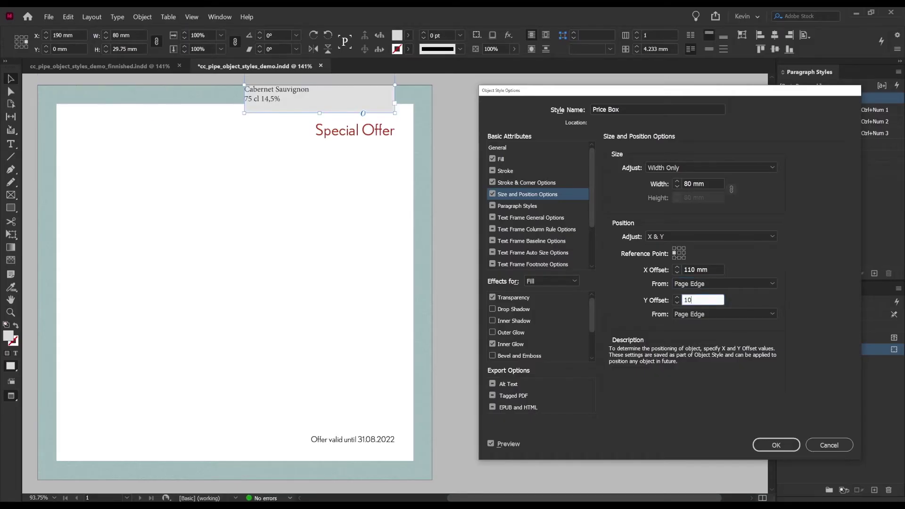
pyautogui.press('Tab')
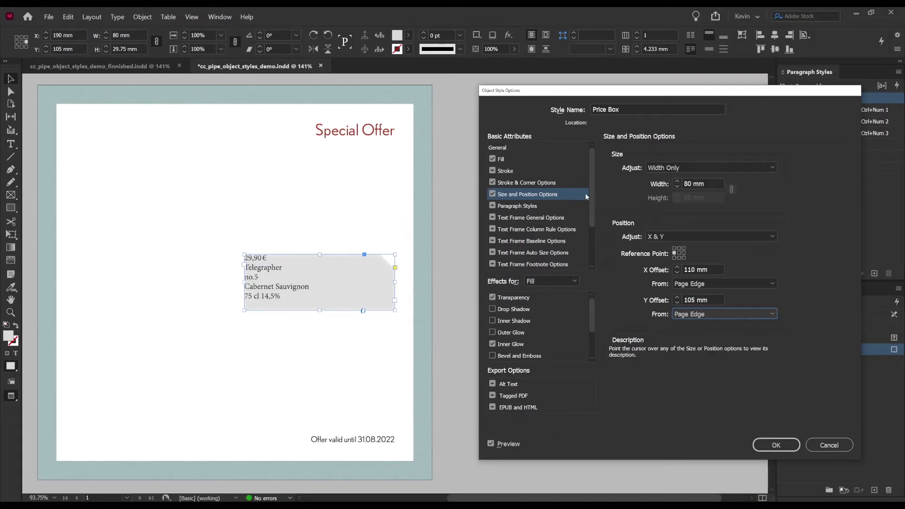
pyautogui.click(556, 217)
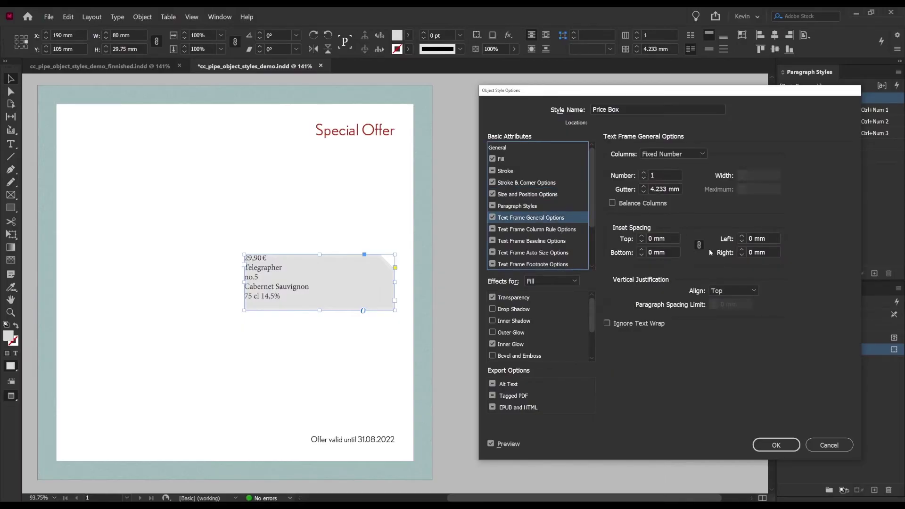
# - Centre the text vertically and raise the inset spacing to 10 mm on all sides
pyautogui.click(727, 290)
pyautogui.click(731, 312)
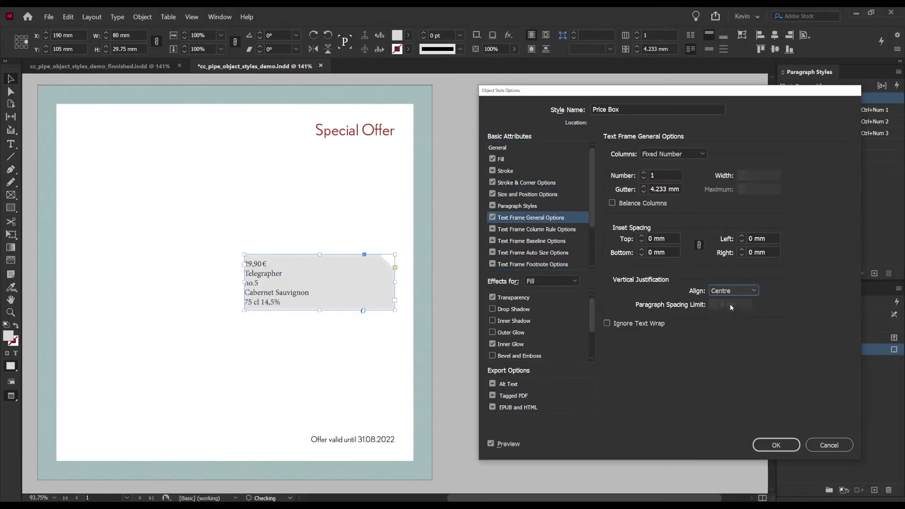
pyautogui.click(641, 236)
pyautogui.click(641, 236)
pyautogui.click(642, 237)
pyautogui.click(641, 237)
pyautogui.click(641, 236)
pyautogui.click(641, 236)
pyautogui.click(642, 237)
pyautogui.click(642, 236)
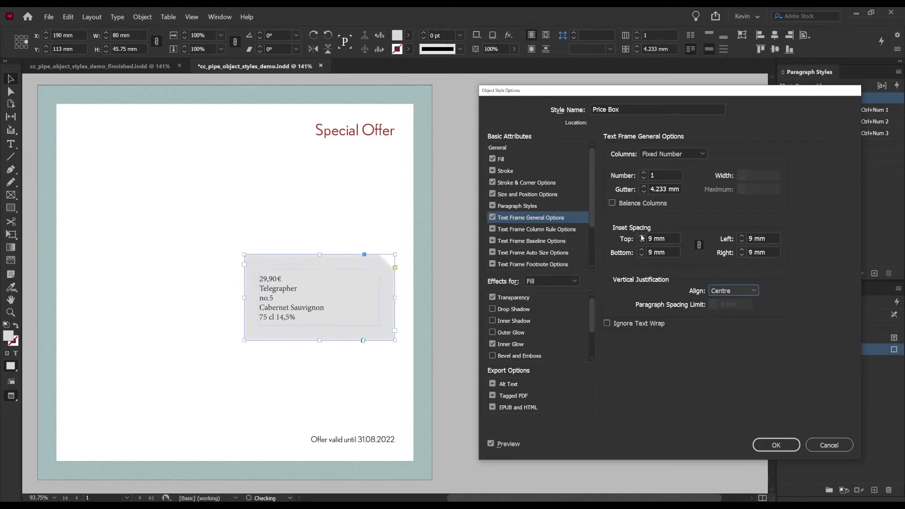
pyautogui.click(642, 236)
pyautogui.click(641, 236)
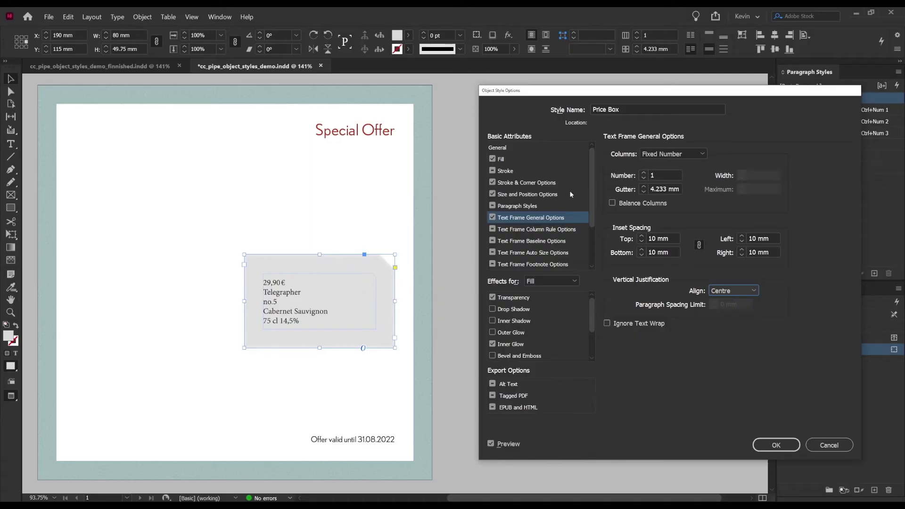
pyautogui.scroll(-1, 569, 191)
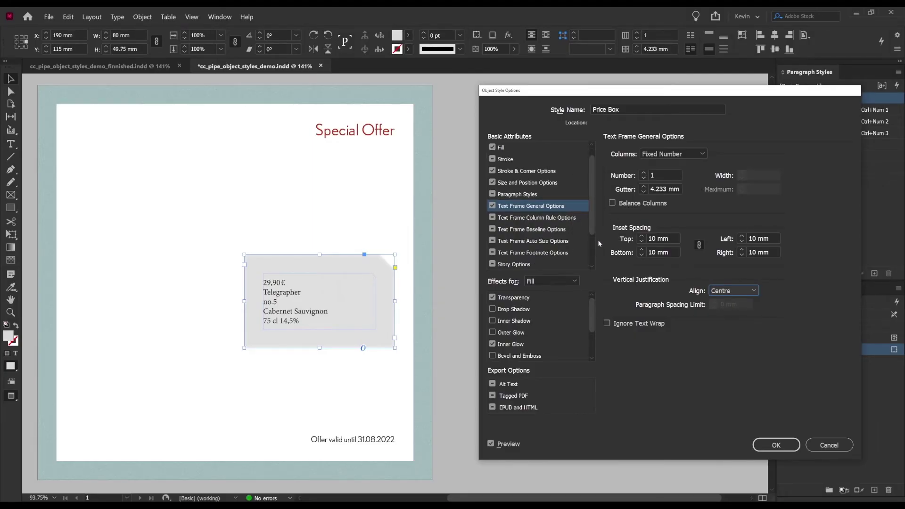
# - Enable height-only auto-sizing with a 60 mm minimum height
pyautogui.click(521, 242)
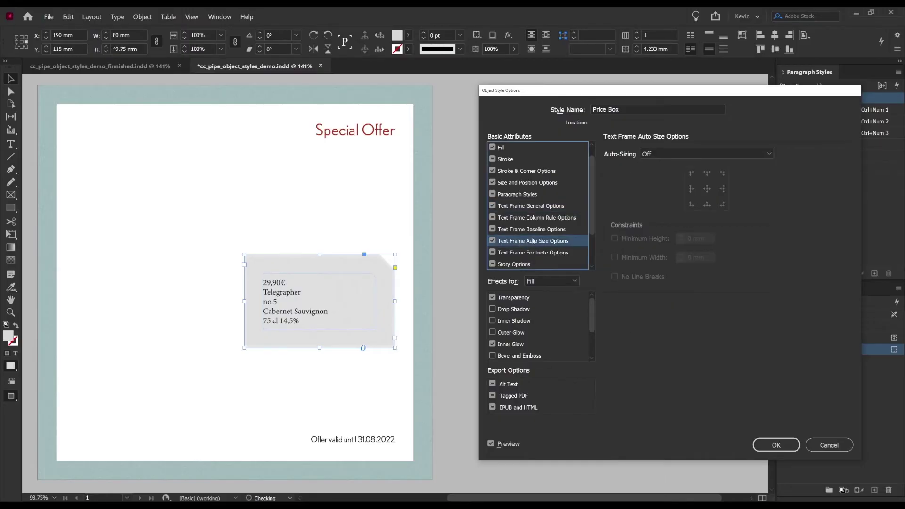
pyautogui.click(651, 155)
pyautogui.click(669, 175)
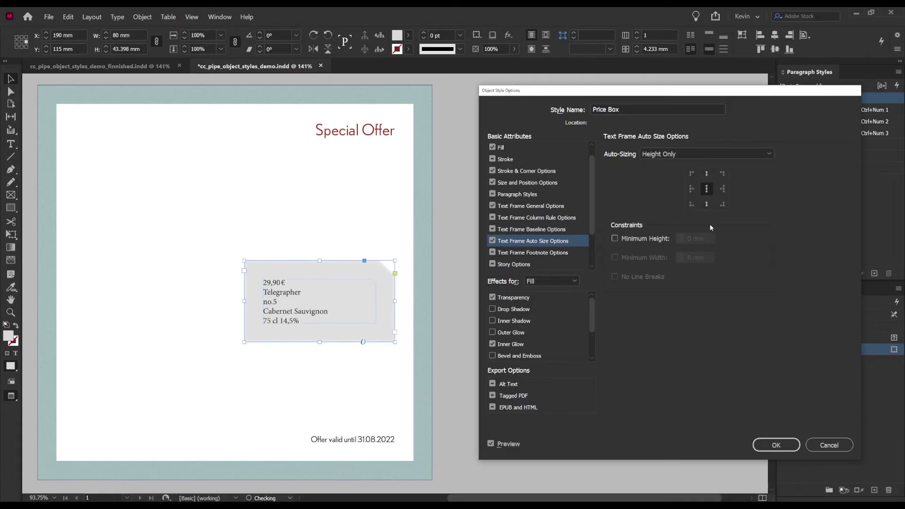
pyautogui.click(642, 239)
pyautogui.click(707, 238)
pyautogui.write('60')
pyautogui.press('Tab')
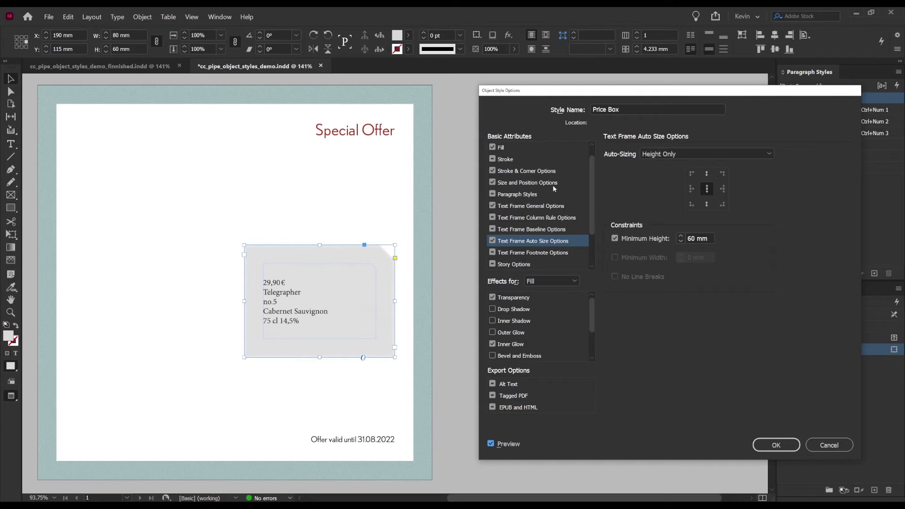
pyautogui.scroll(1, 555, 188)
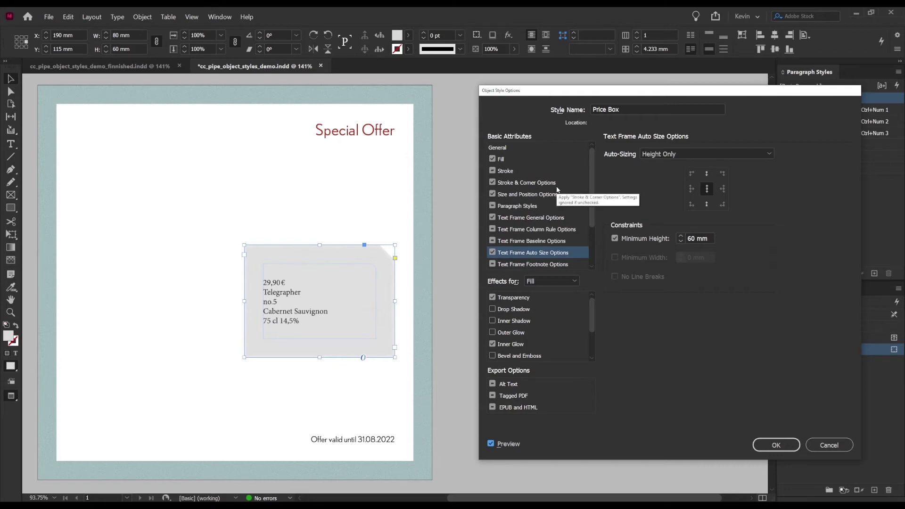
# - Assign the Price paragraph style in Price Box and confirm the style with OK
pyautogui.click(520, 207)
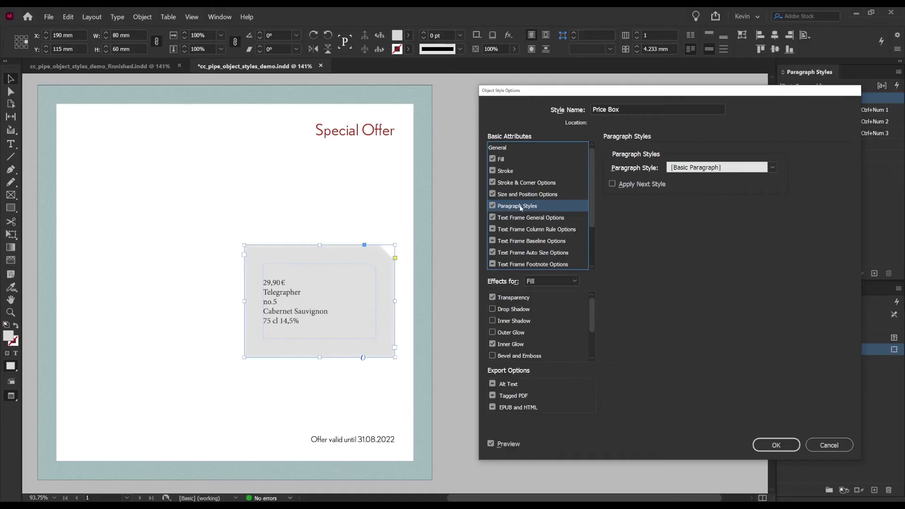
pyautogui.click(688, 169)
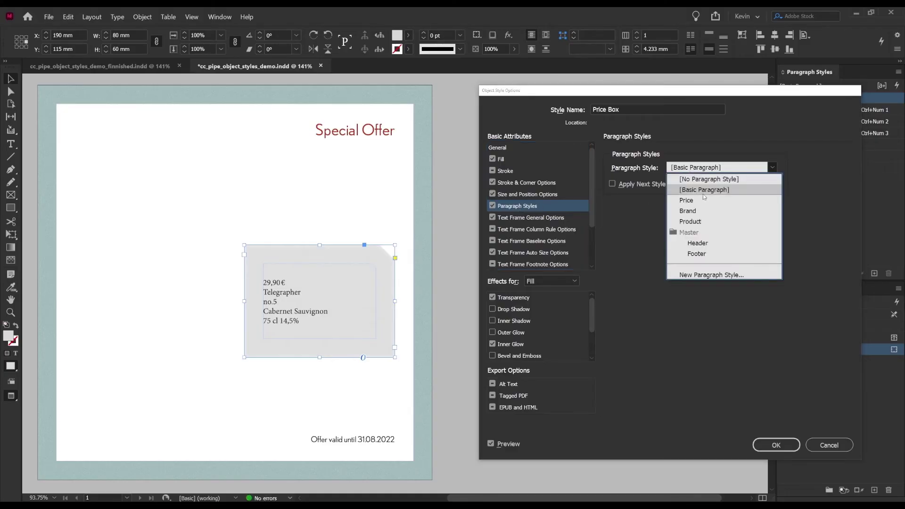
pyautogui.click(687, 207)
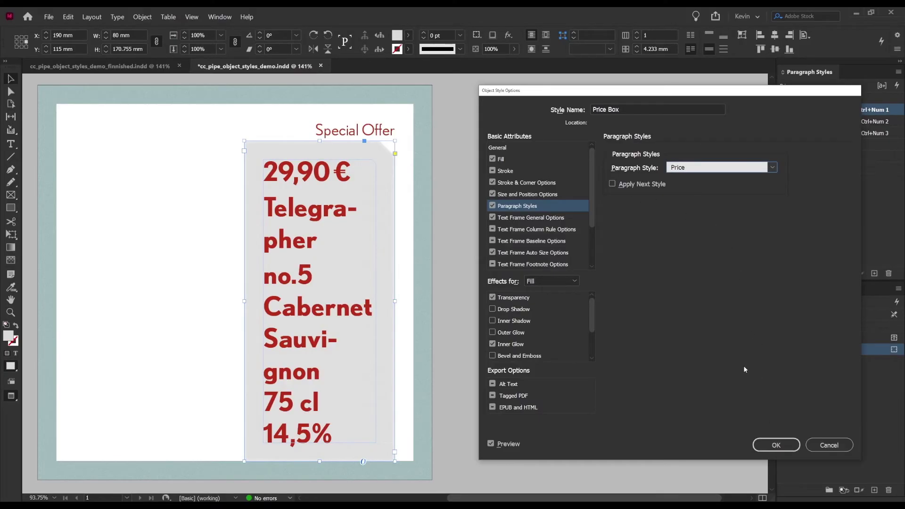
pyautogui.click(776, 444)
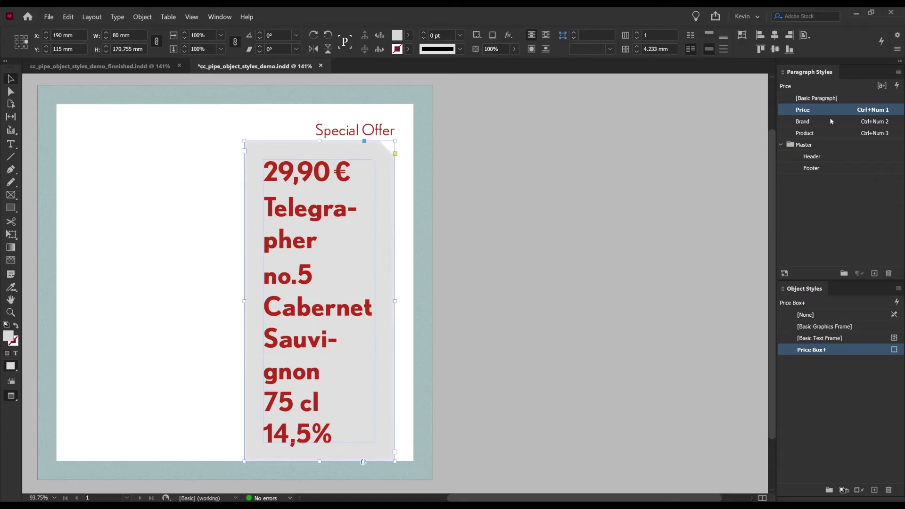
pyautogui.doubleClick(846, 109)
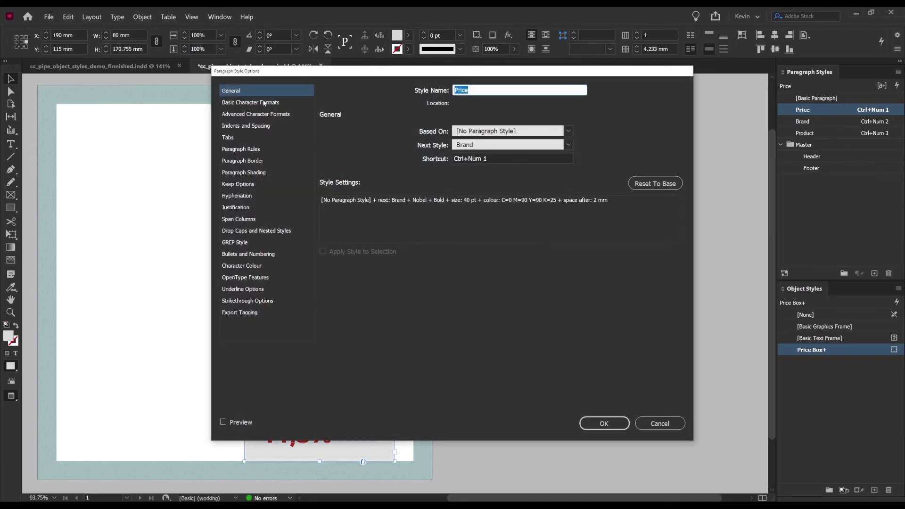
pyautogui.click(459, 144)
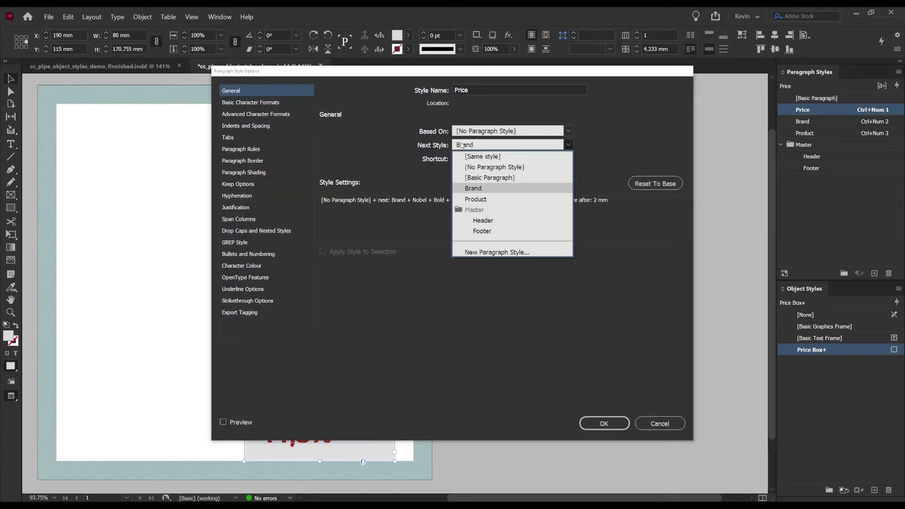
pyautogui.click(485, 189)
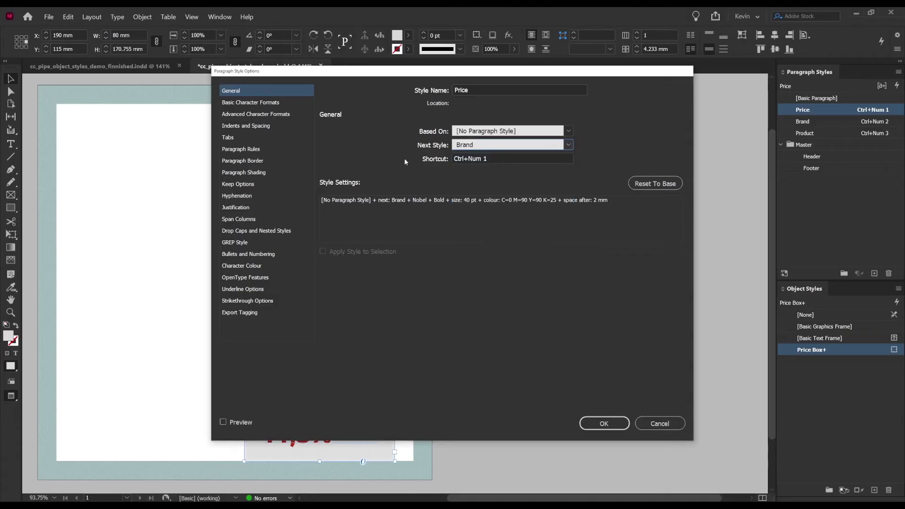
pyautogui.press('Return')
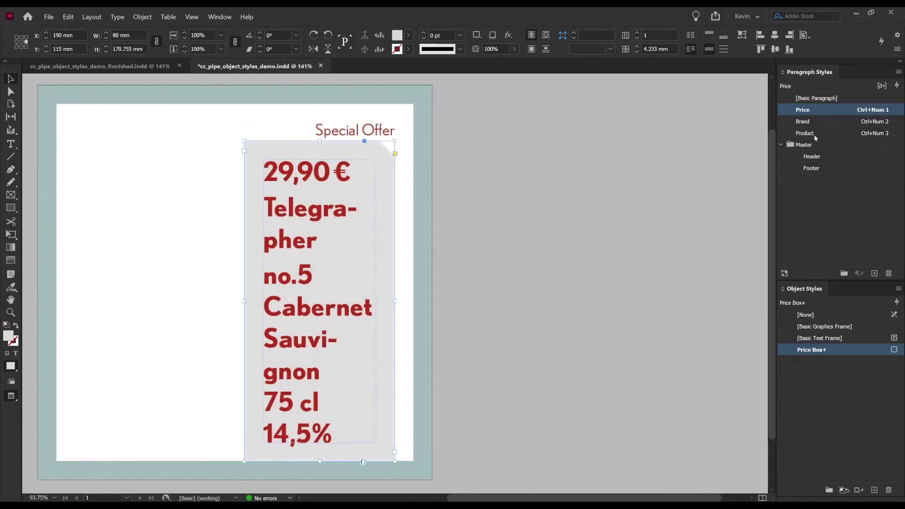
pyautogui.doubleClick(861, 351)
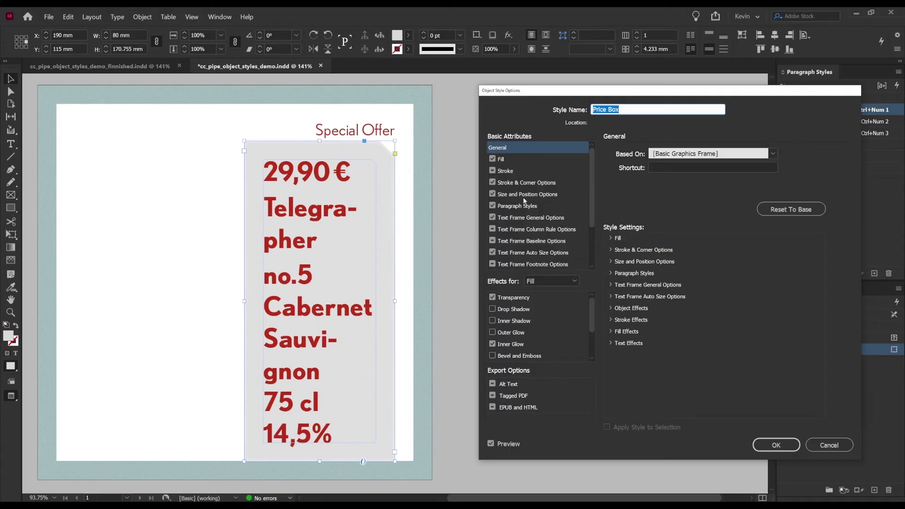
# - Turn on Apply Next Style after Price and save the Price Box changes
pyautogui.click(518, 206)
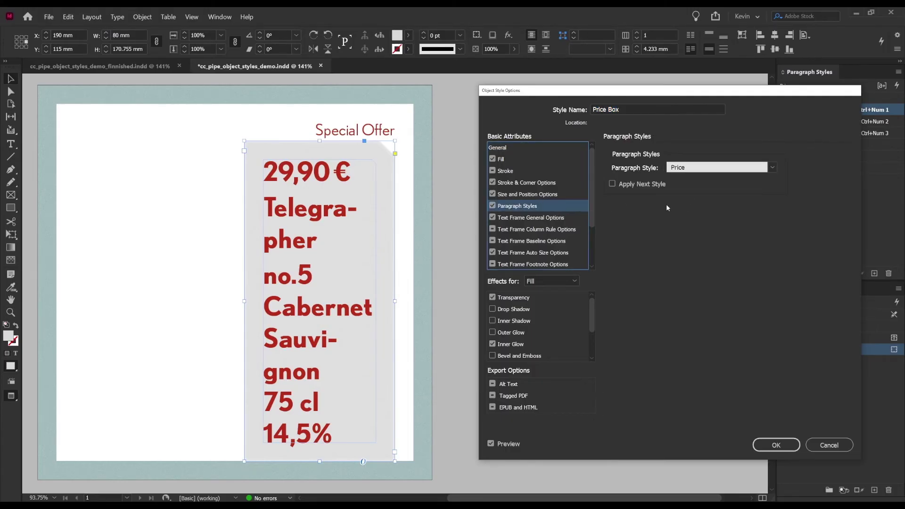
pyautogui.click(635, 184)
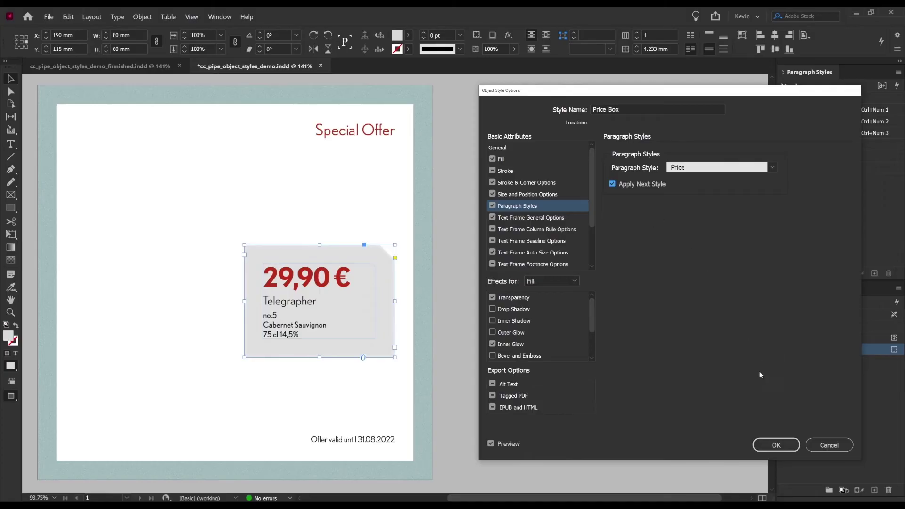
pyautogui.click(773, 445)
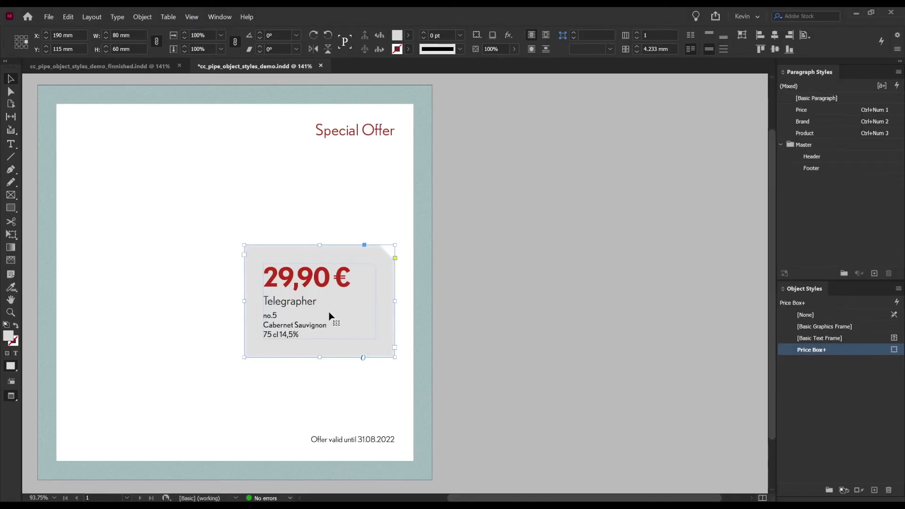
pyautogui.doubleClick(320, 301)
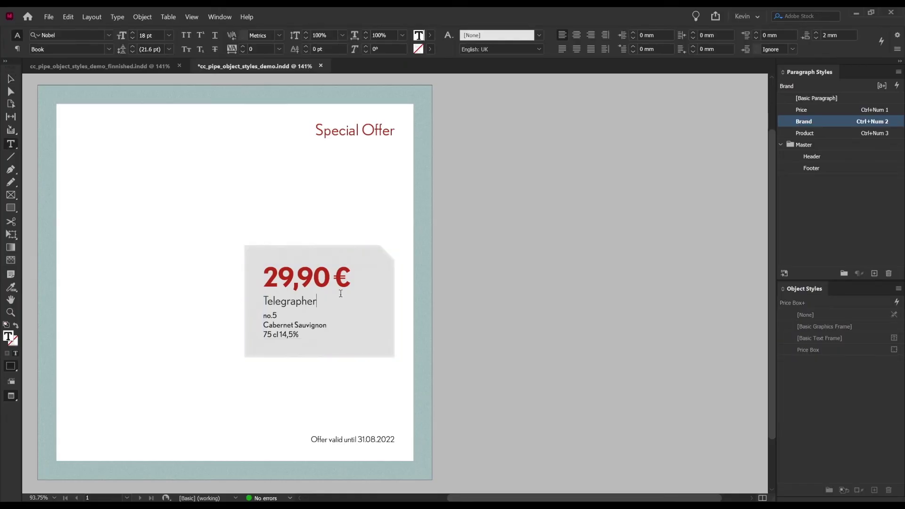
pyautogui.press('Return')
pyautogui.write('sdfhgsg')
pyautogui.press('Return')
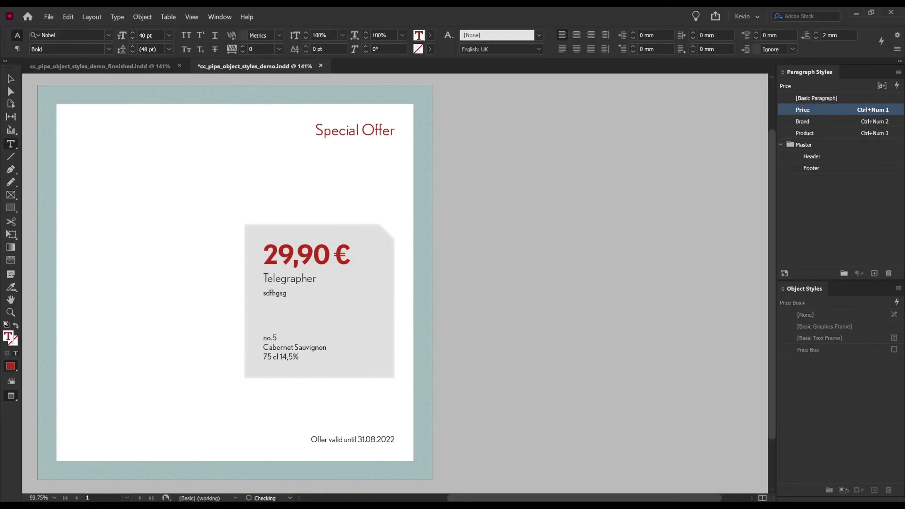
pyautogui.write('sgöjj')
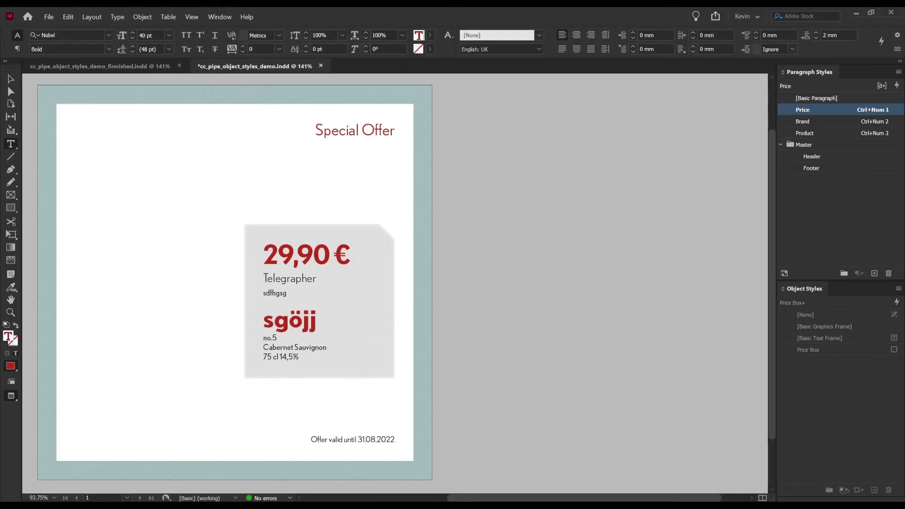
pyautogui.press('BackSpace')
pyautogui.press('BackSpace')
pyautogui.press('BackSpace')
pyautogui.press('BackSpace')
pyautogui.press('BackSpace')
pyautogui.press('BackSpace')
pyautogui.press('BackSpace')
pyautogui.press('BackSpace')
pyautogui.press('BackSpace')
pyautogui.press('BackSpace')
pyautogui.press('BackSpace')
pyautogui.press('BackSpace')
pyautogui.press('BackSpace')
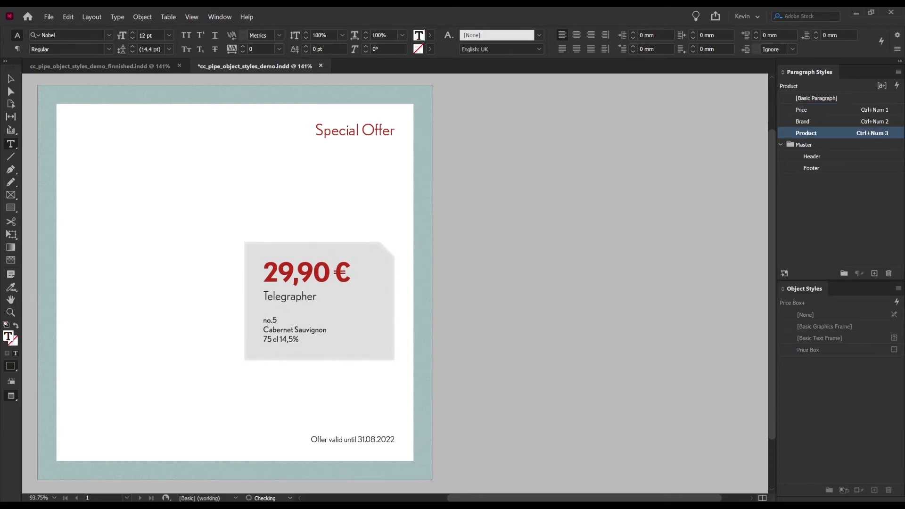
pyautogui.press('BackSpace')
pyautogui.press('Escape')
pyautogui.click(607, 248)
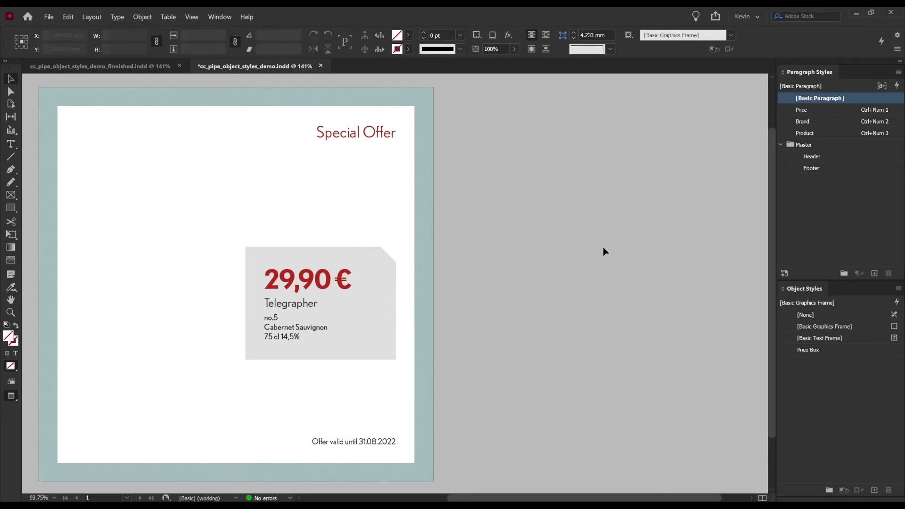
# - Move the bottle image from the pasteboard into the page's left column and fit it proportionally
pyautogui.press('w')
pyautogui.moveTo(529, 249); pyautogui.dragTo(630, 247)
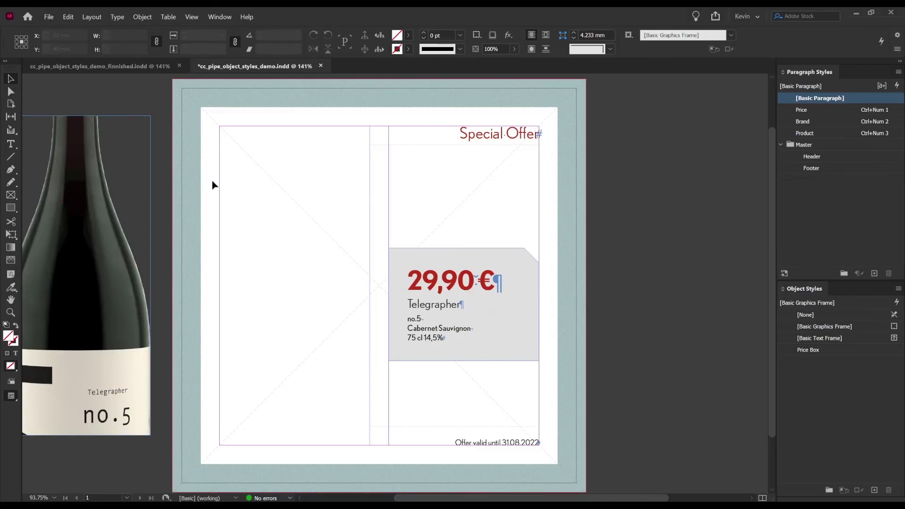
pyautogui.moveTo(141, 173); pyautogui.dragTo(271, 213)
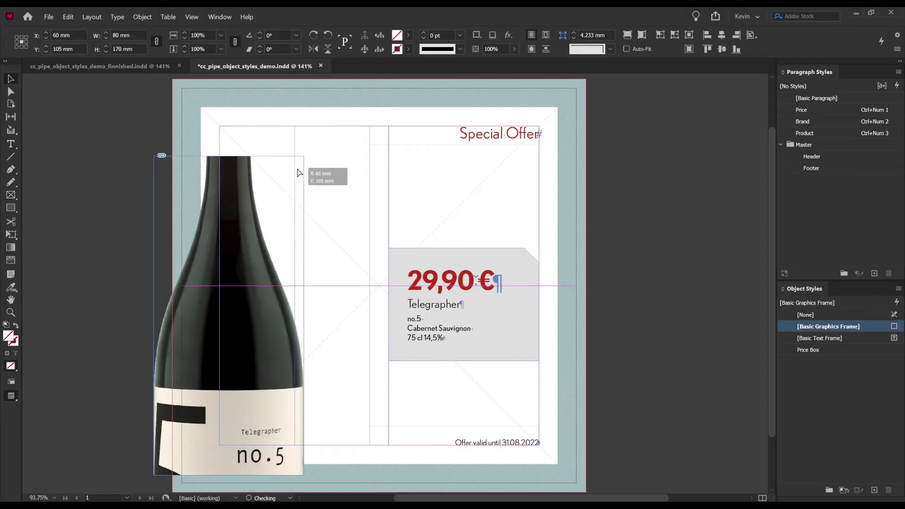
pyautogui.moveTo(297, 173); pyautogui.dragTo(297, 173)
pyautogui.hotkey('ctrl', 'alt', 'shift', 'e')
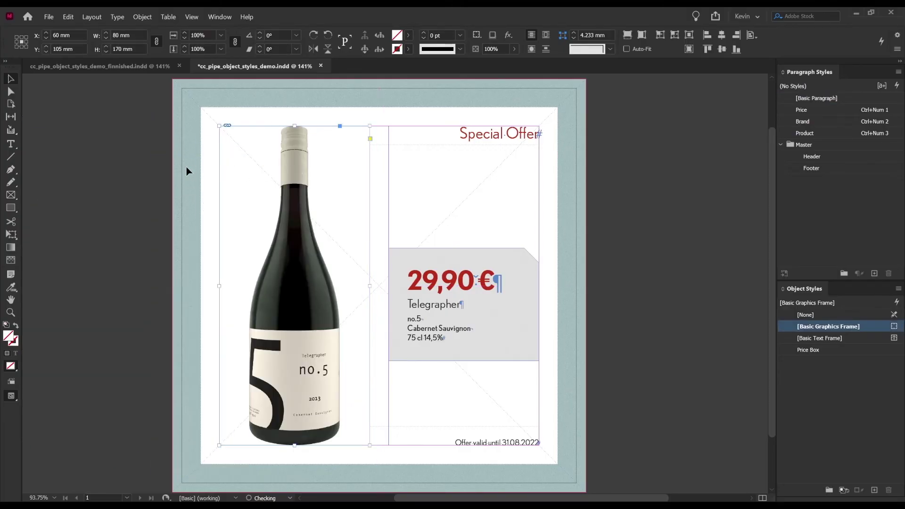
pyautogui.click(146, 165)
pyautogui.press('w')
pyautogui.moveTo(338, 176); pyautogui.dragTo(216, 168)
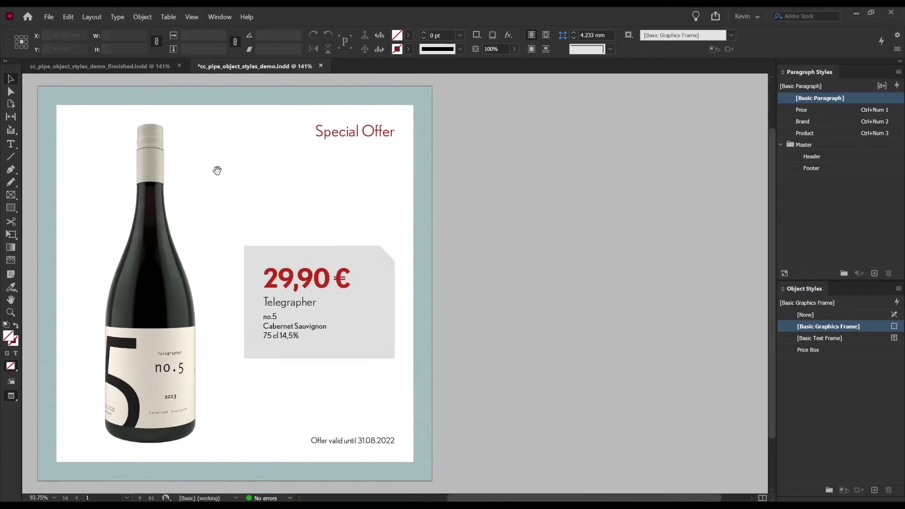
pyautogui.click(132, 164)
# - Create a new object style from the bottle frame, name it 'Packshot', and open its options
pyautogui.click(874, 490)
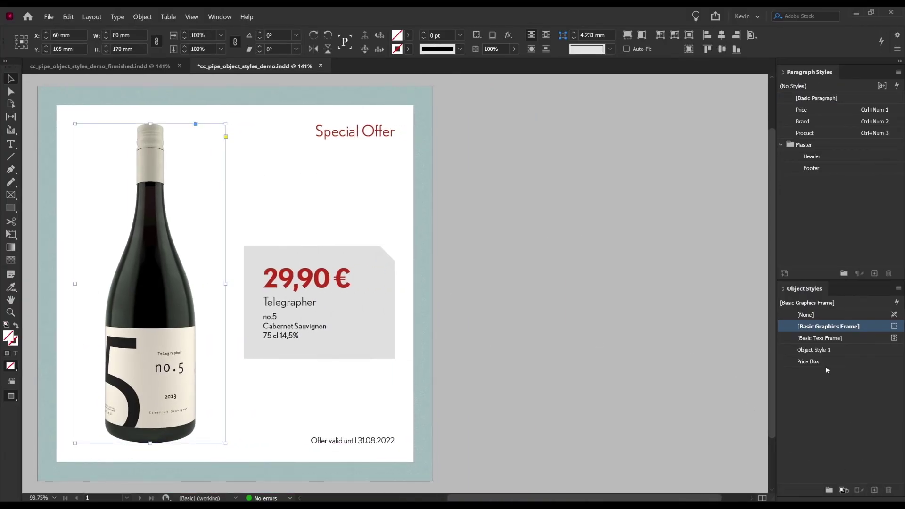
pyautogui.click(851, 351)
pyautogui.click(861, 352)
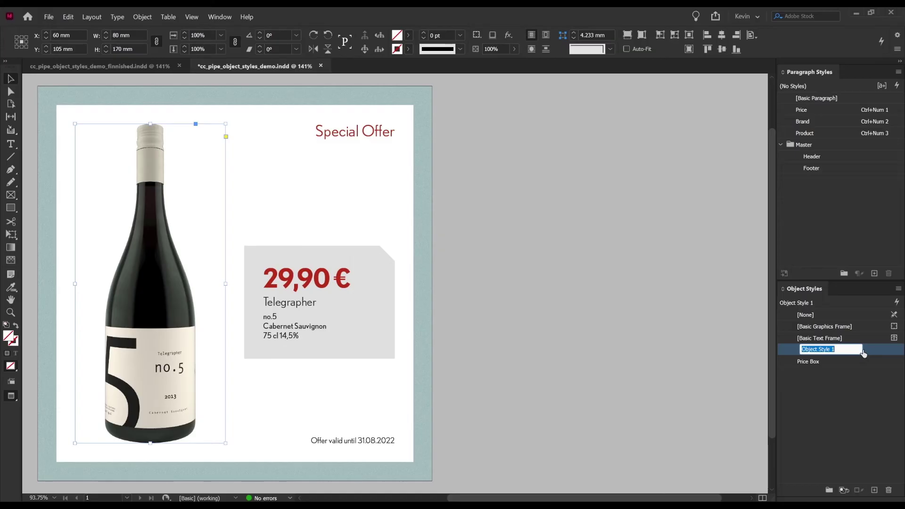
pyautogui.write('Packshot')
pyautogui.press('Return')
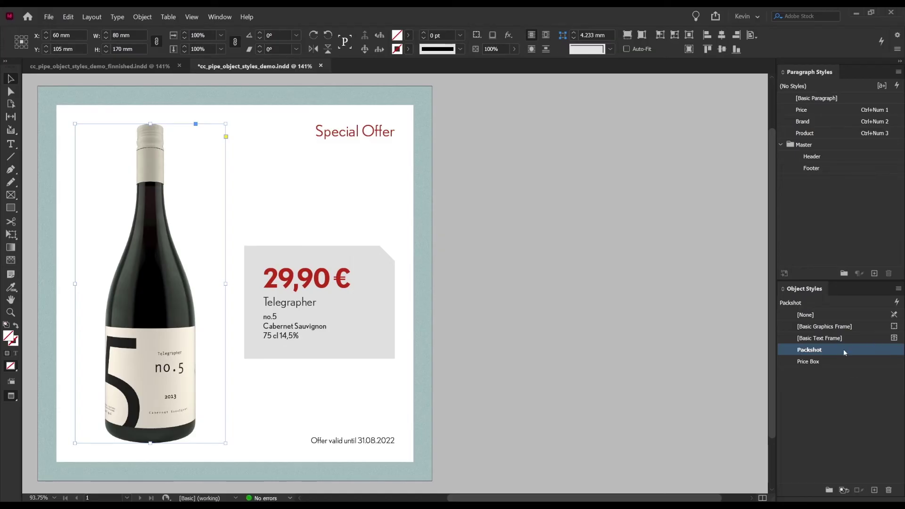
pyautogui.doubleClick(858, 349)
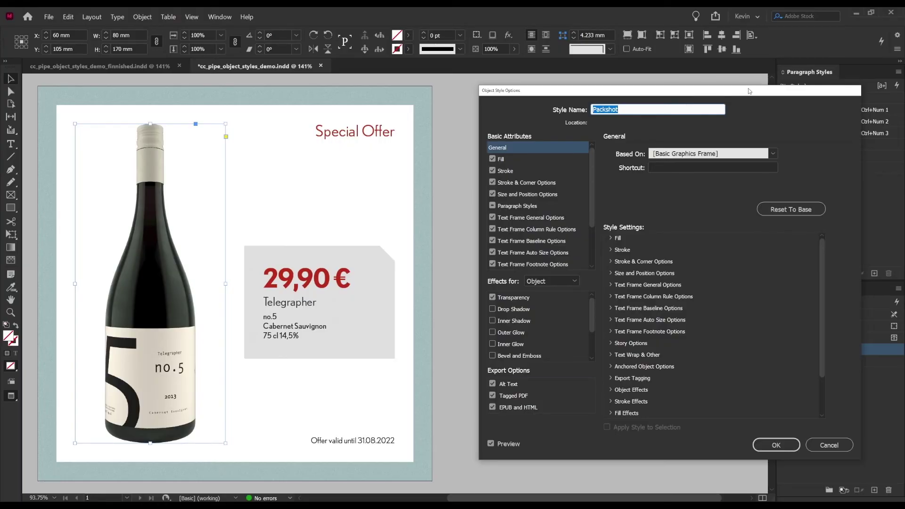
# - Enable Size and Position Options with Size Adjust set to Height & Width and Position Adjust to X & Y
pyautogui.press('Tab')
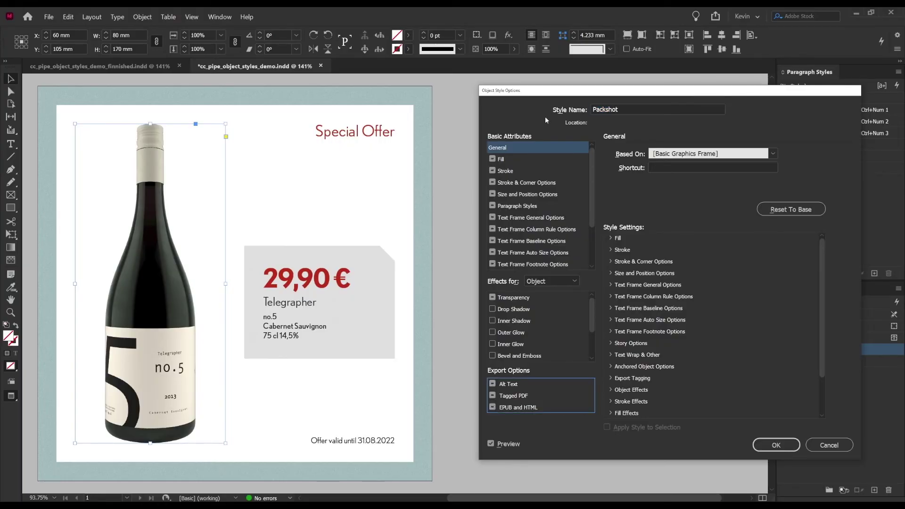
pyautogui.click(537, 195)
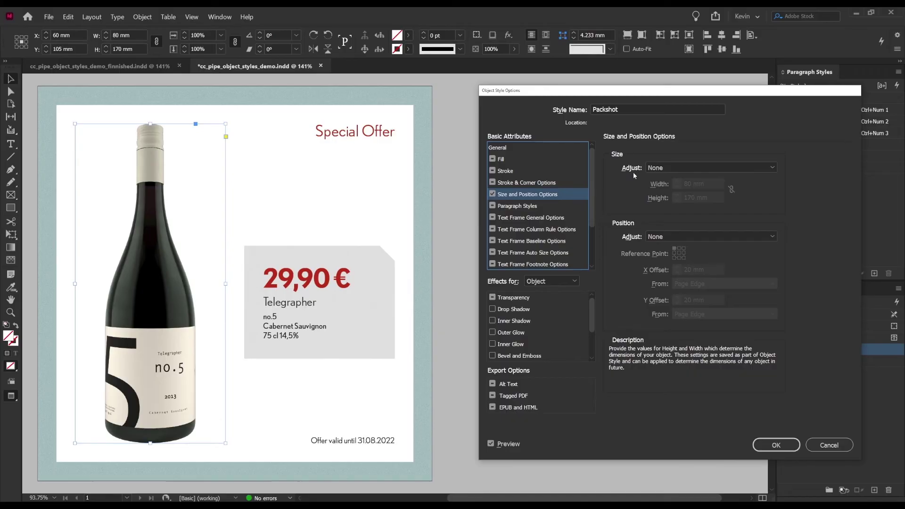
pyautogui.click(648, 168)
pyautogui.click(678, 212)
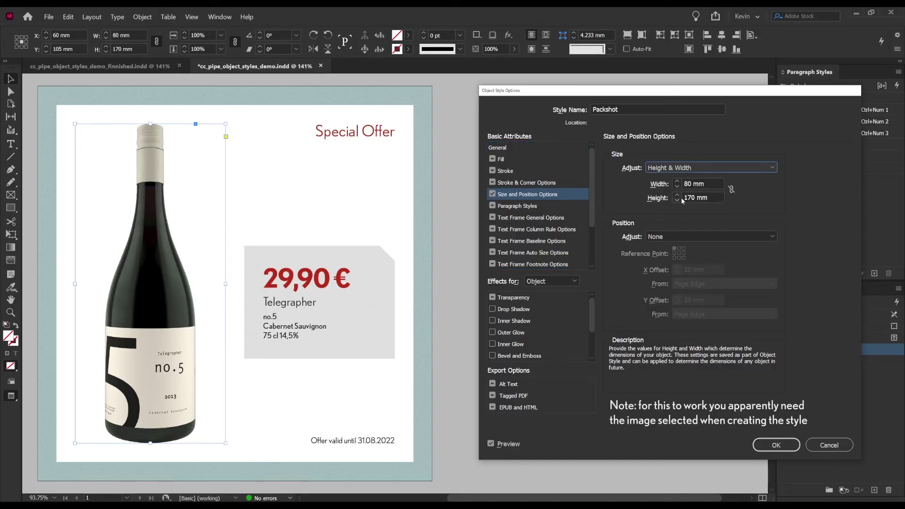
pyautogui.click(660, 236)
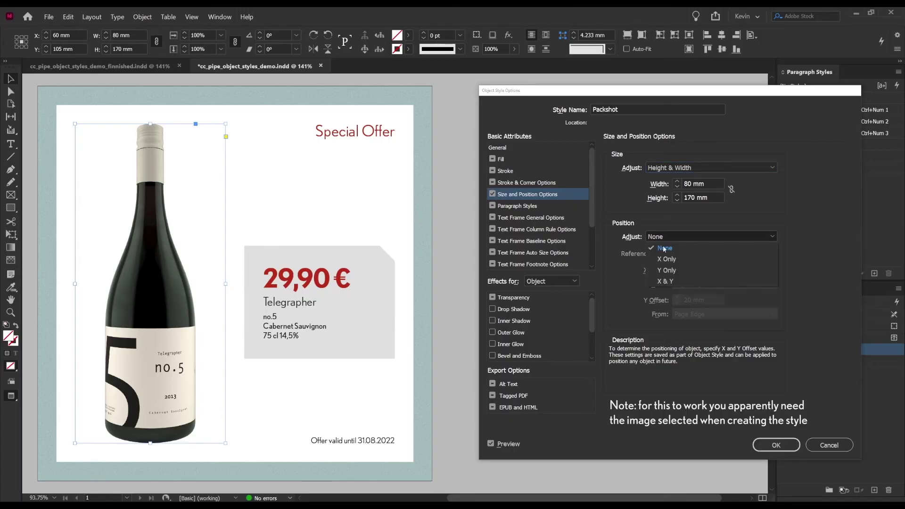
pyautogui.click(666, 281)
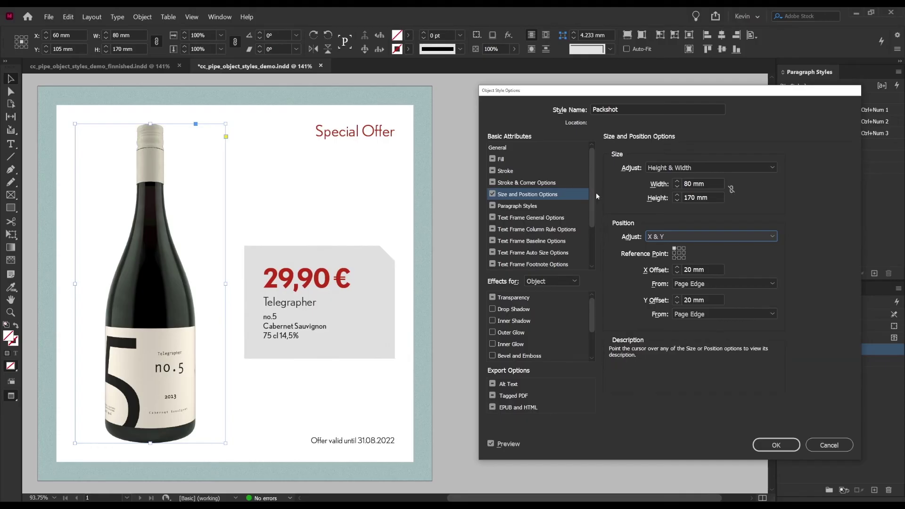
pyautogui.scroll(-3, 573, 184)
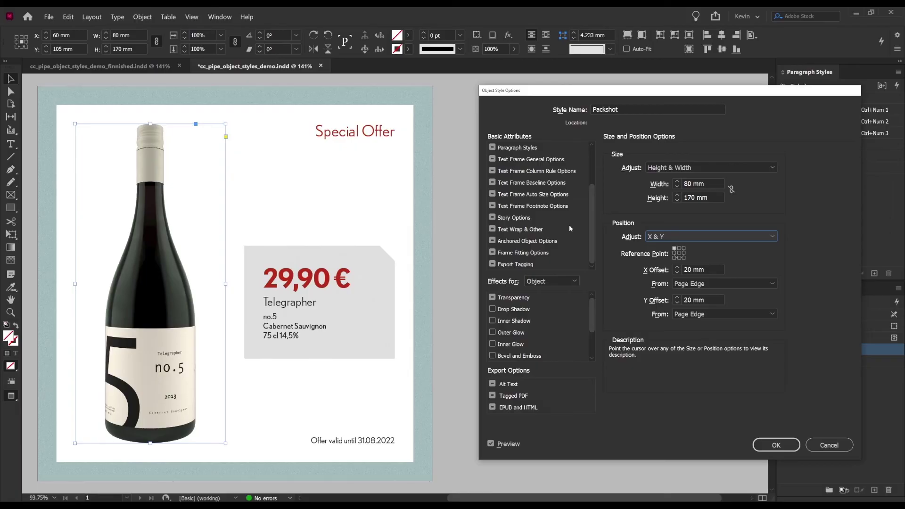
# - Enable Frame Fitting Options with Fit Content Proportionally and save the Packshot style
pyautogui.click(517, 253)
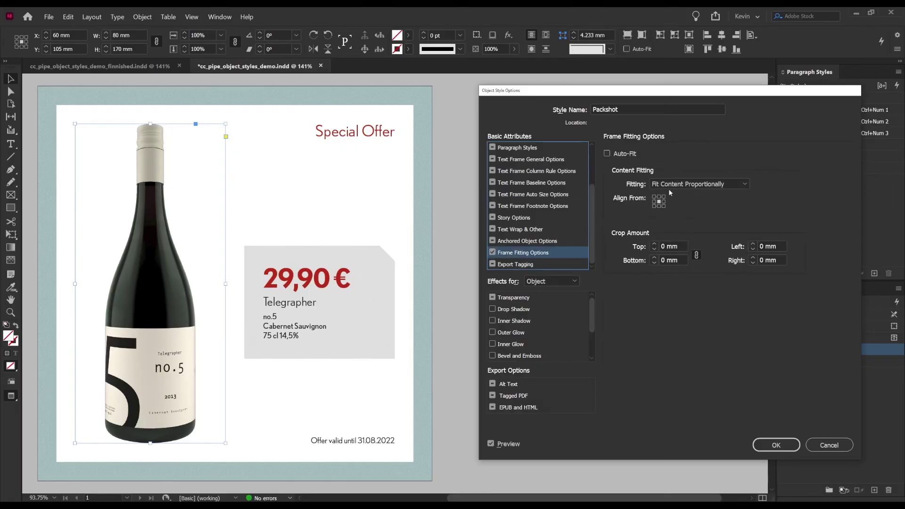
pyautogui.click(669, 185)
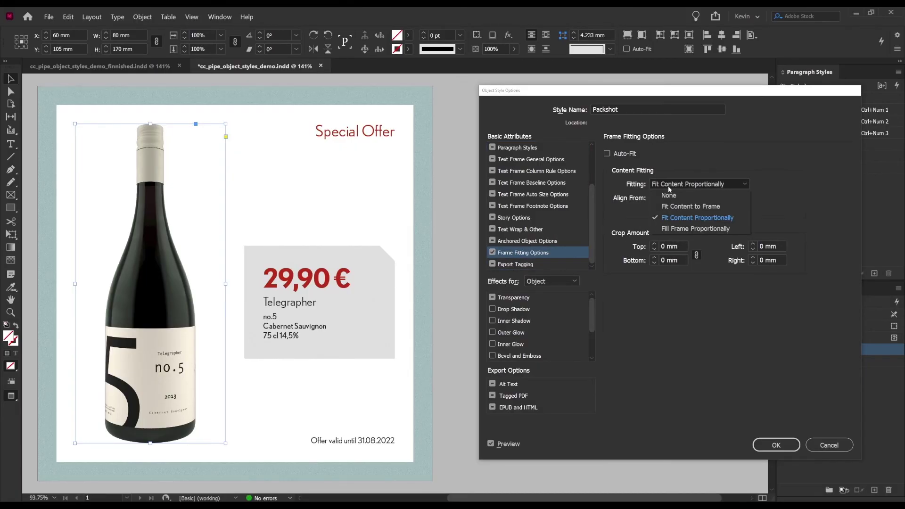
pyautogui.click(687, 217)
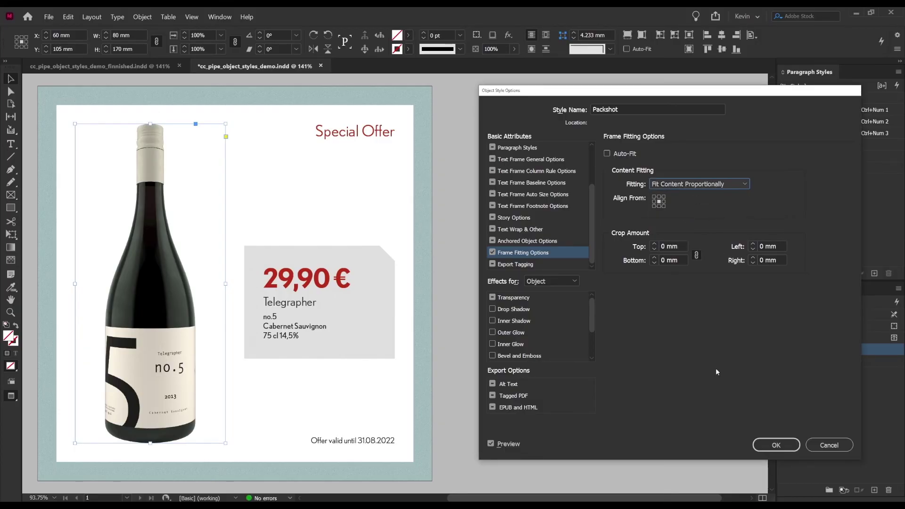
pyautogui.click(782, 444)
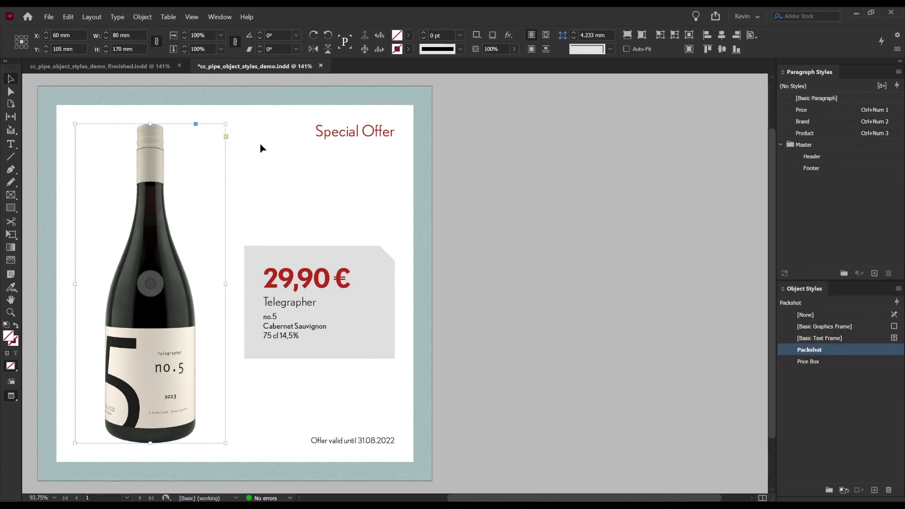
# - Shrink and move the bottle frame, then clear overrides to restore its 80 × 170 mm Packshot size and position
pyautogui.moveTo(226, 123); pyautogui.dragTo(185, 170)
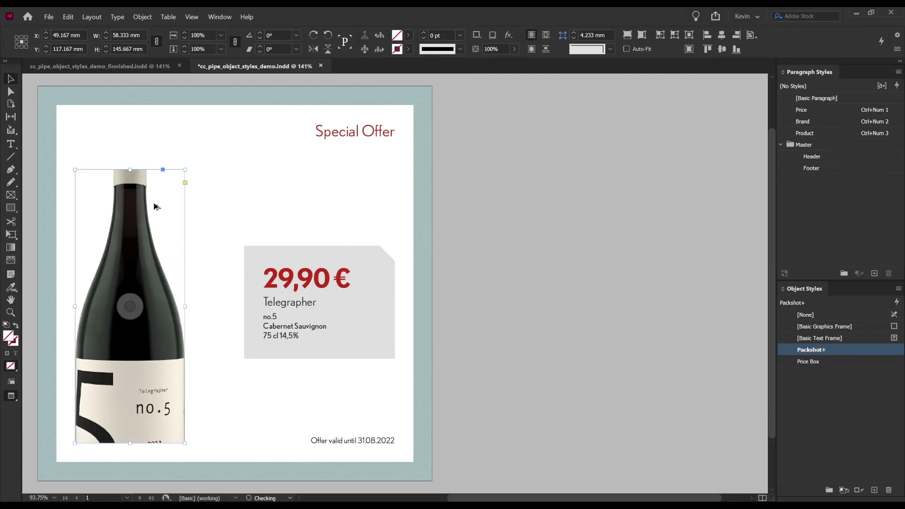
pyautogui.moveTo(153, 202); pyautogui.dragTo(129, 166)
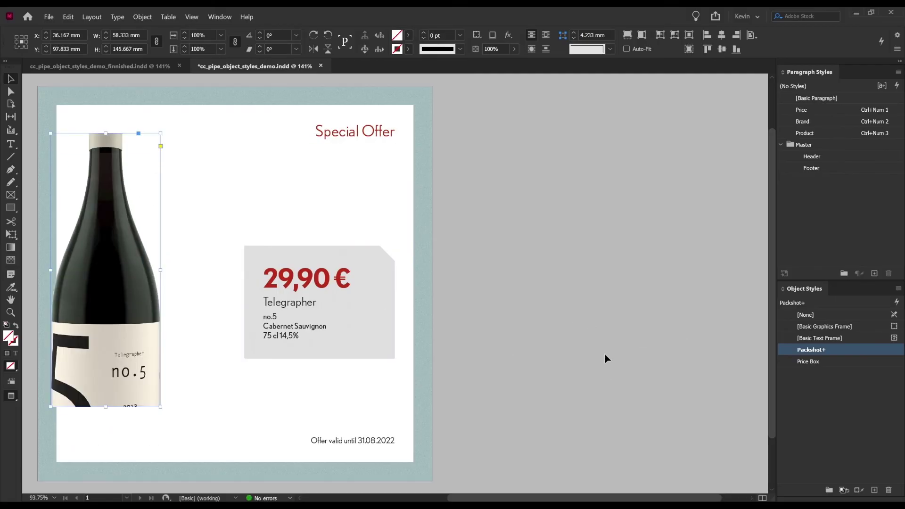
pyautogui.keyDown('alt'); pyautogui.click(833, 351); pyautogui.keyUp('alt')
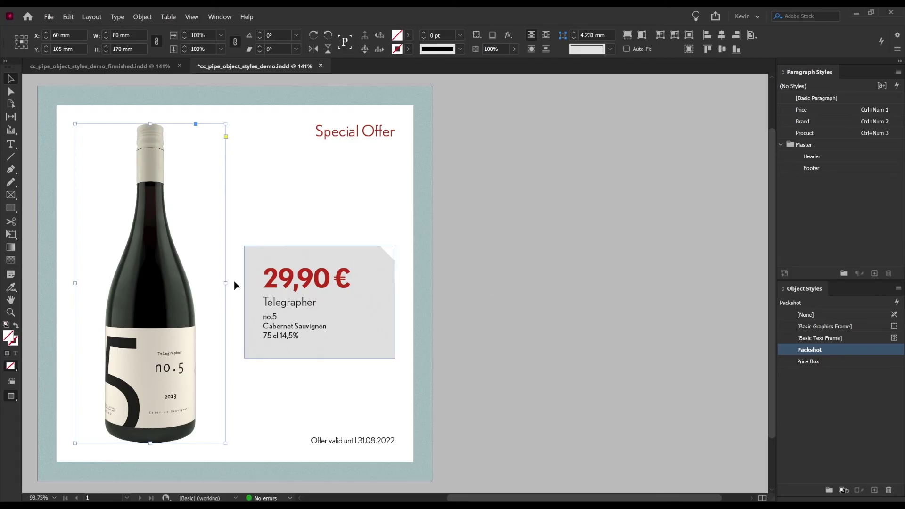
pyautogui.click(493, 228)
pyautogui.hscroll(-3, 537, 231)
pyautogui.hscroll(-2, 583, 236)
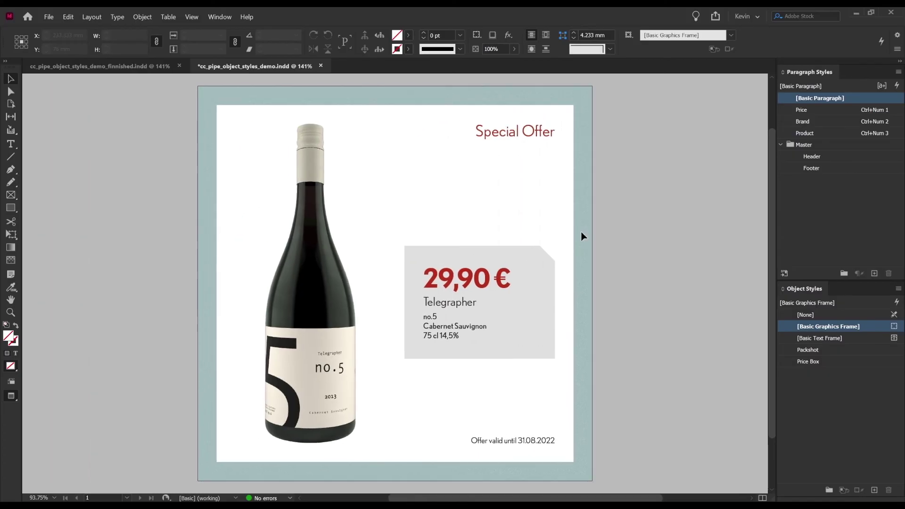